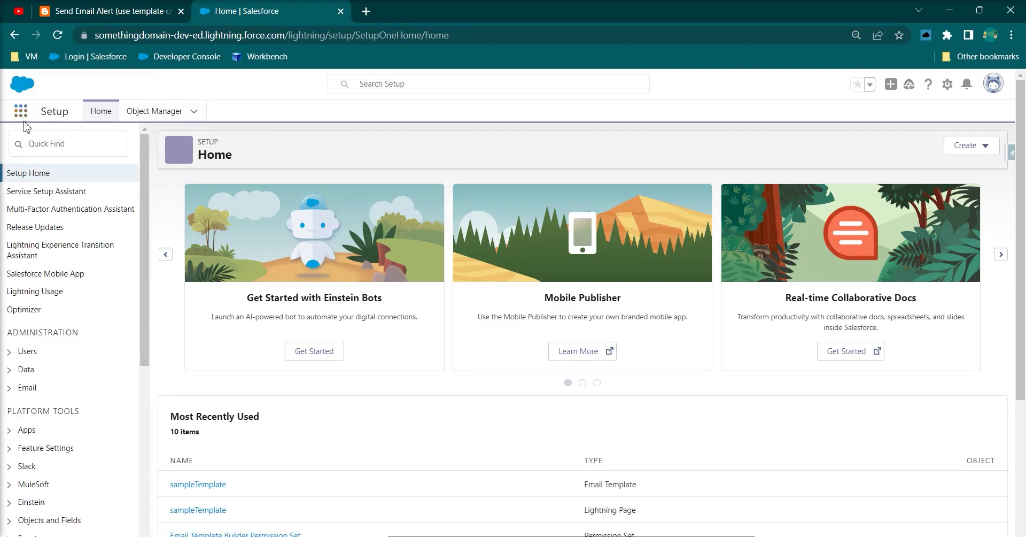
Find and open the Email Templates page by searching the available apps and items for "email".
left_click(20, 111)
type("email")
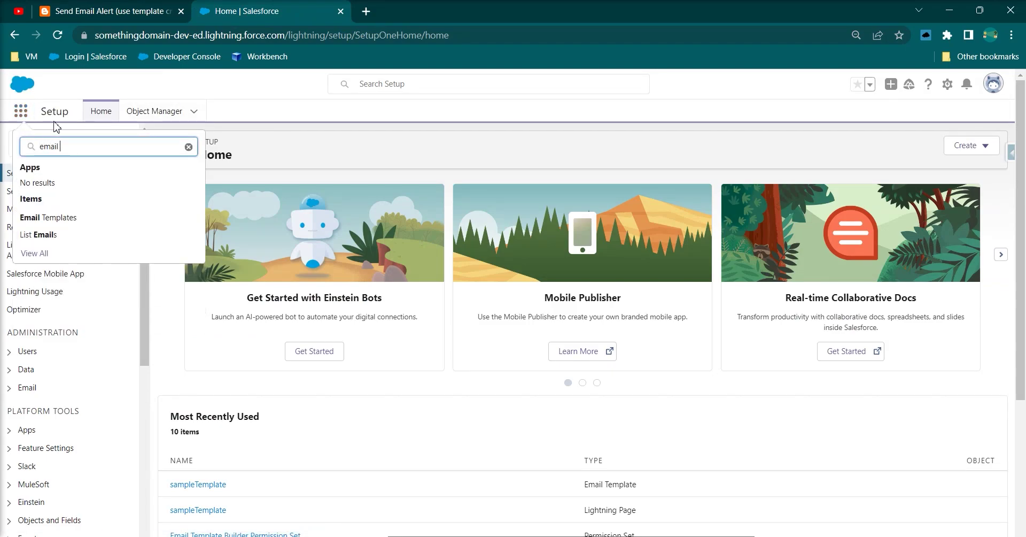
left_click(53, 217)
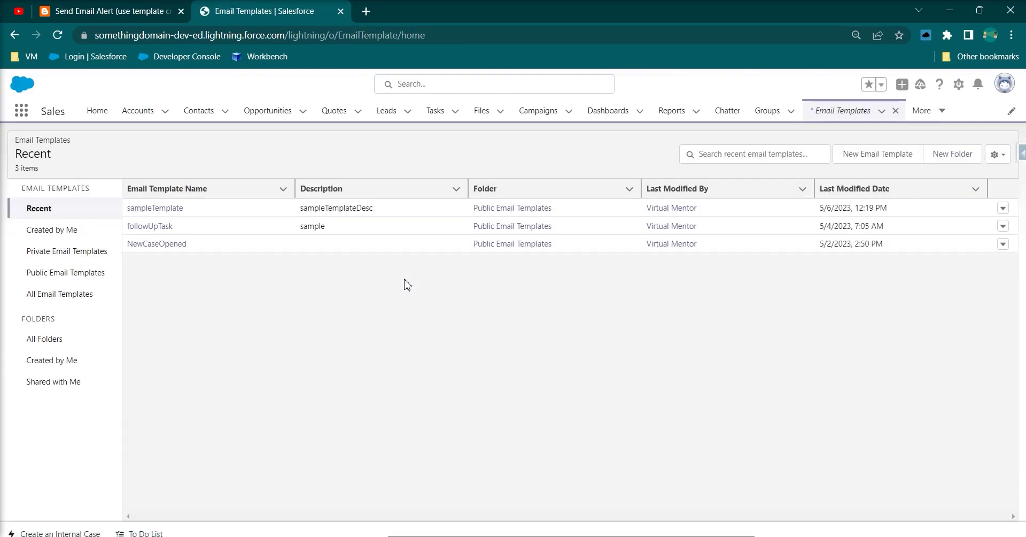
Start a new email template named welcomeEmail with the subject "Account Created!".
left_click(847, 156)
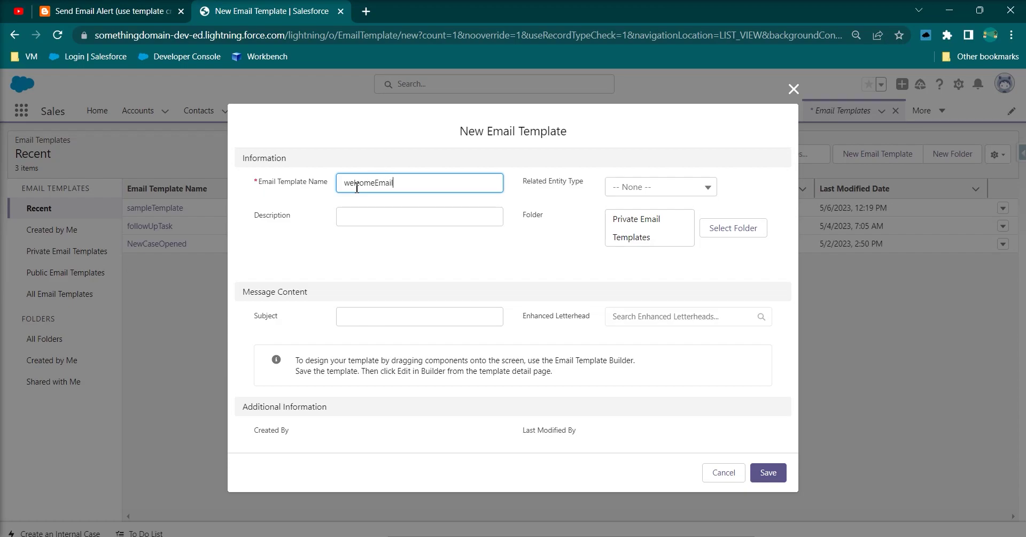
left_click(387, 318)
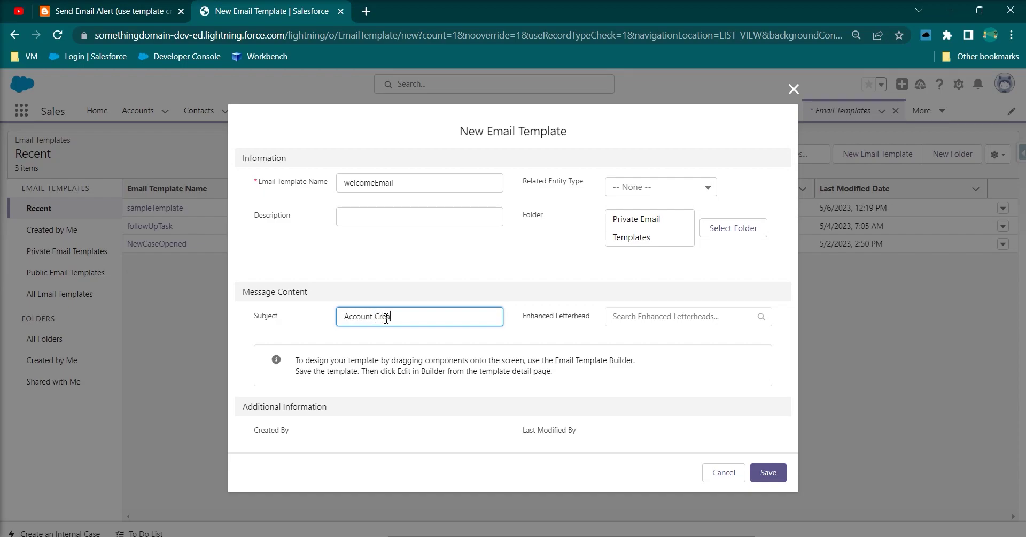
left_click(448, 273)
Store the new template in the Public Email Templates folder, set its related entity type to Account, and save it.
left_click(748, 227)
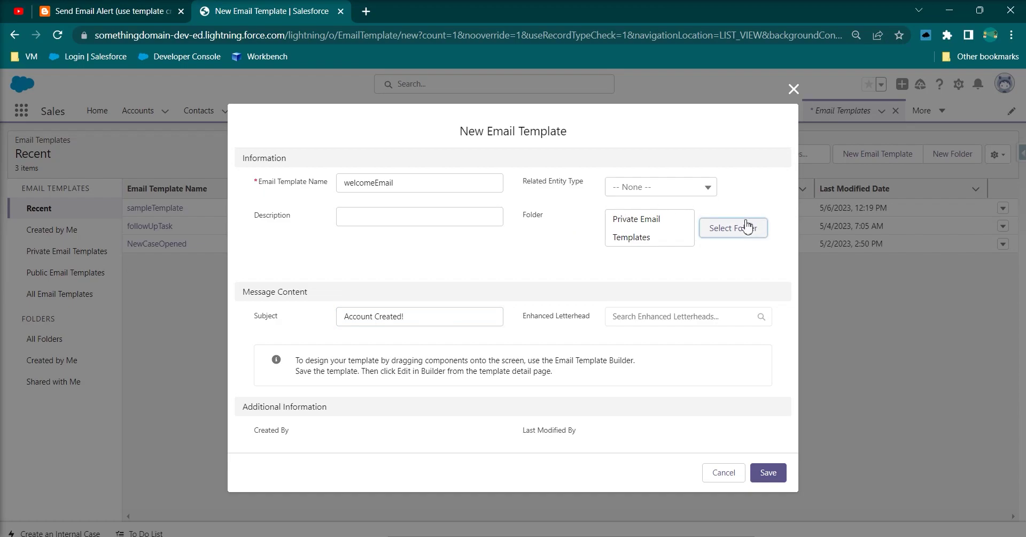
left_click(385, 300)
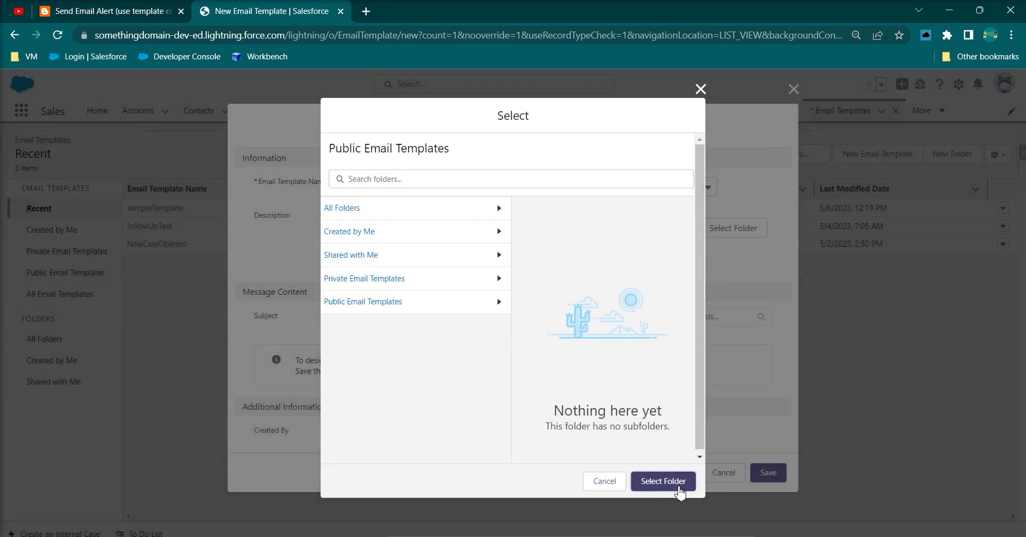
left_click(662, 481)
left_click(651, 190)
left_click(647, 231)
left_click(711, 275)
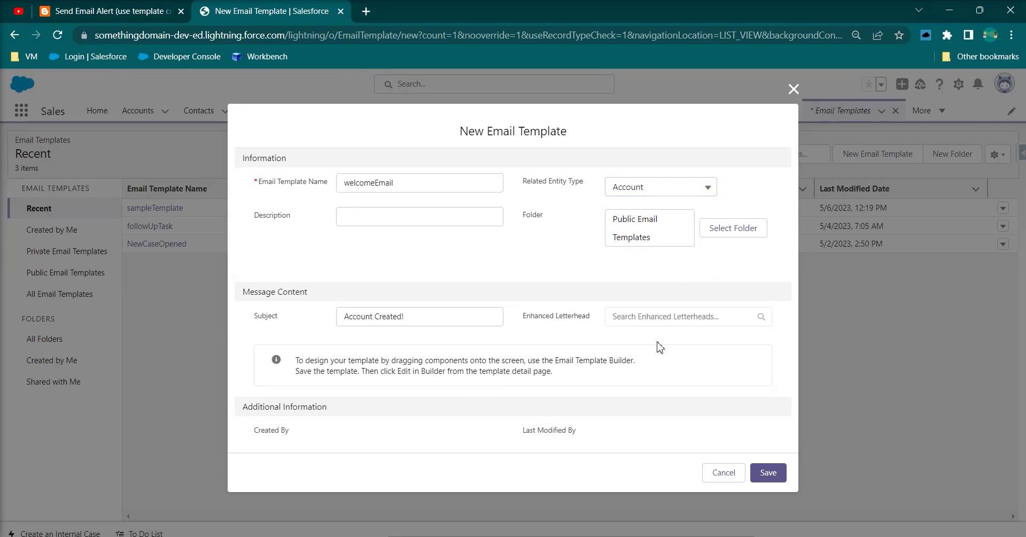
left_click(768, 472)
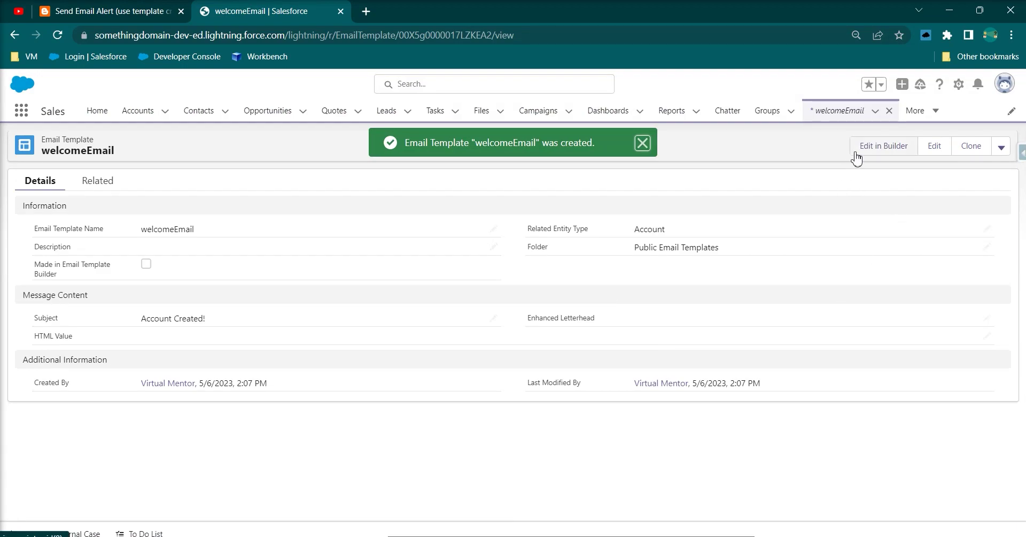
Edit the template in the Email Template Builder and add an Image component showing the elephant '23 picture from the recent files.
left_click(854, 152)
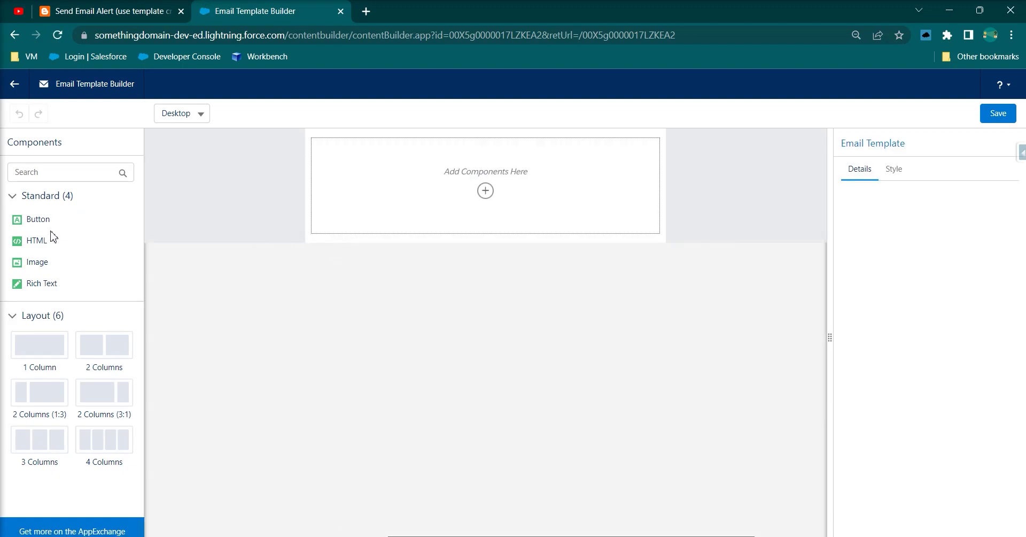
left_click_drag(36, 263, 497, 184)
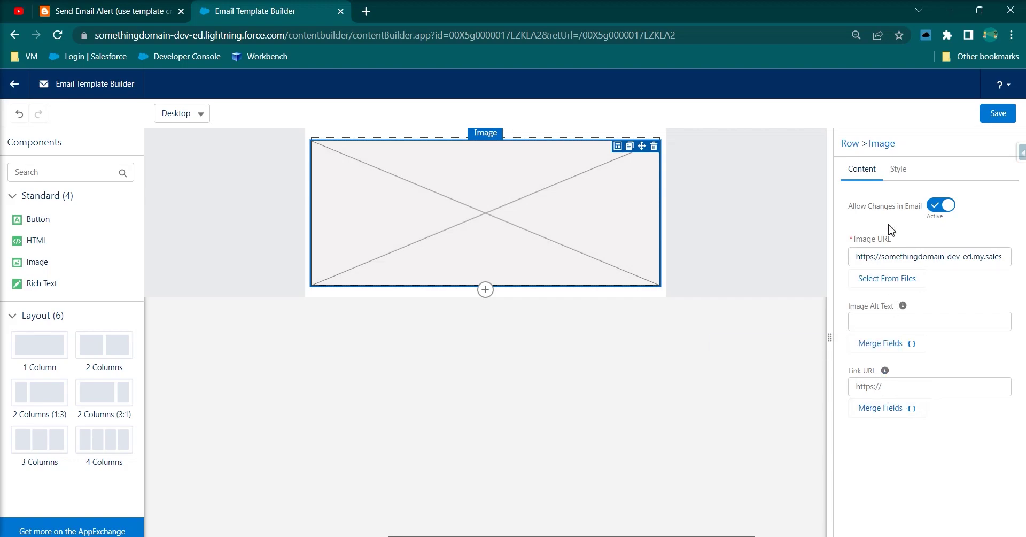
left_click(895, 285)
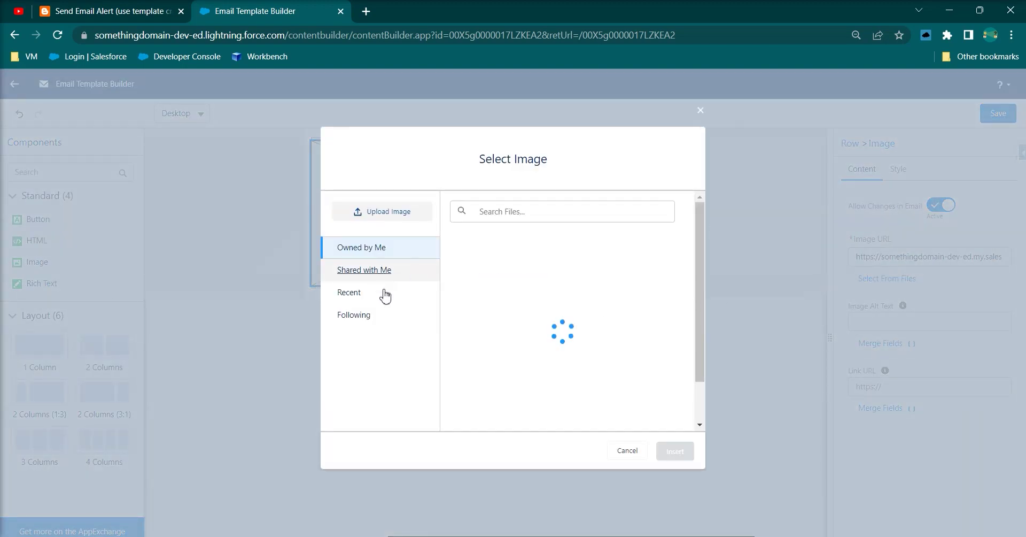
left_click(362, 274)
left_click(349, 300)
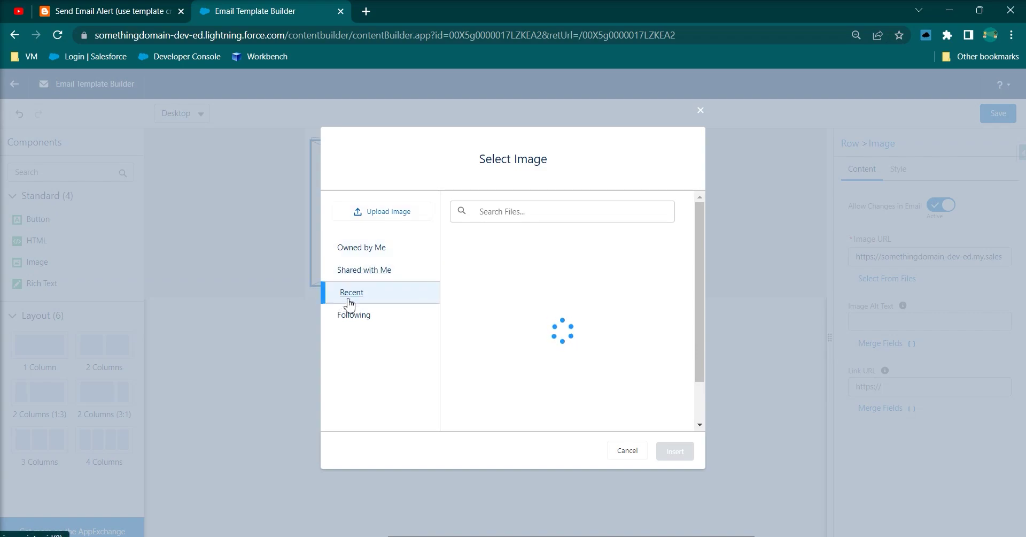
left_click(522, 252)
left_click(678, 453)
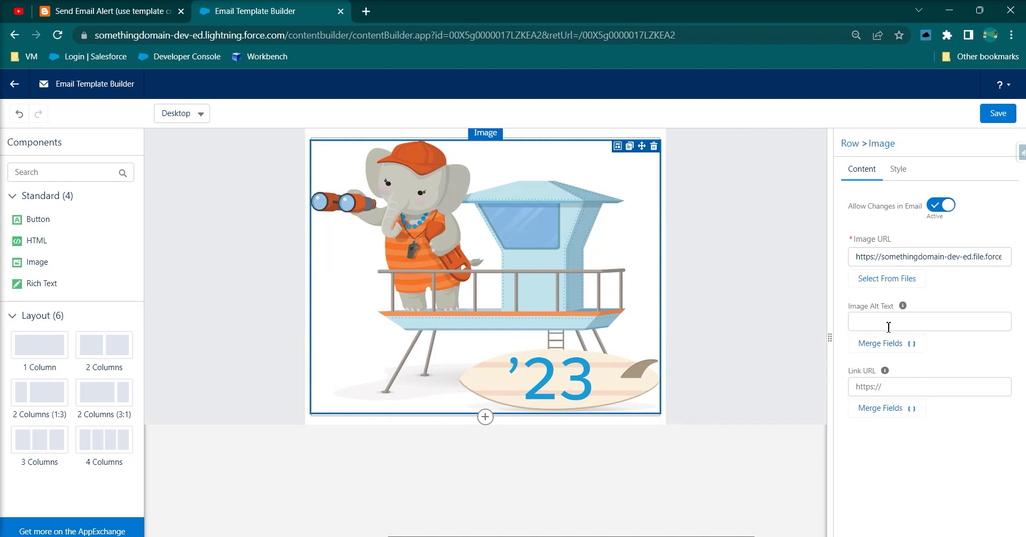
Inspect the image's width setting and set its alignment to Center.
left_click(898, 170)
left_click(902, 200)
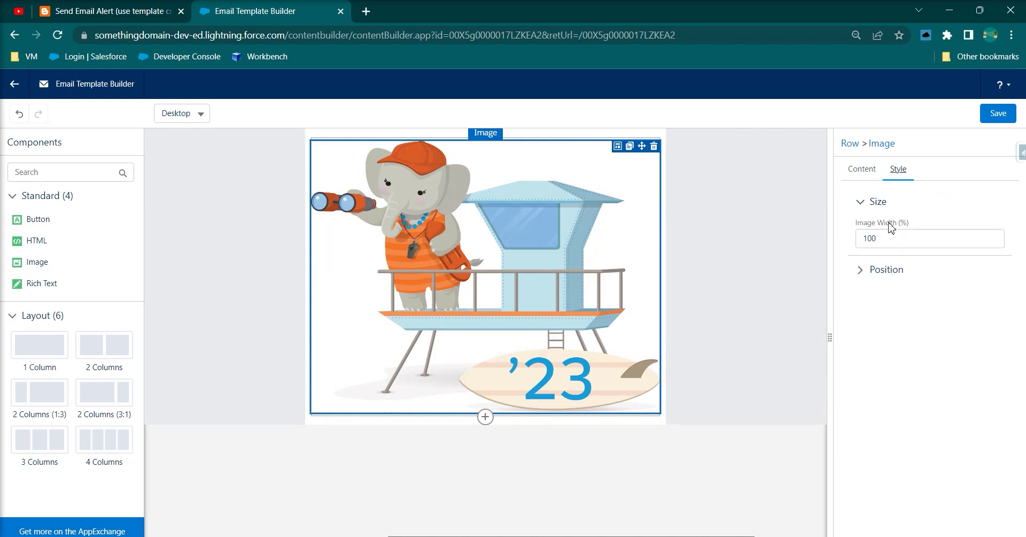
double_click(880, 240)
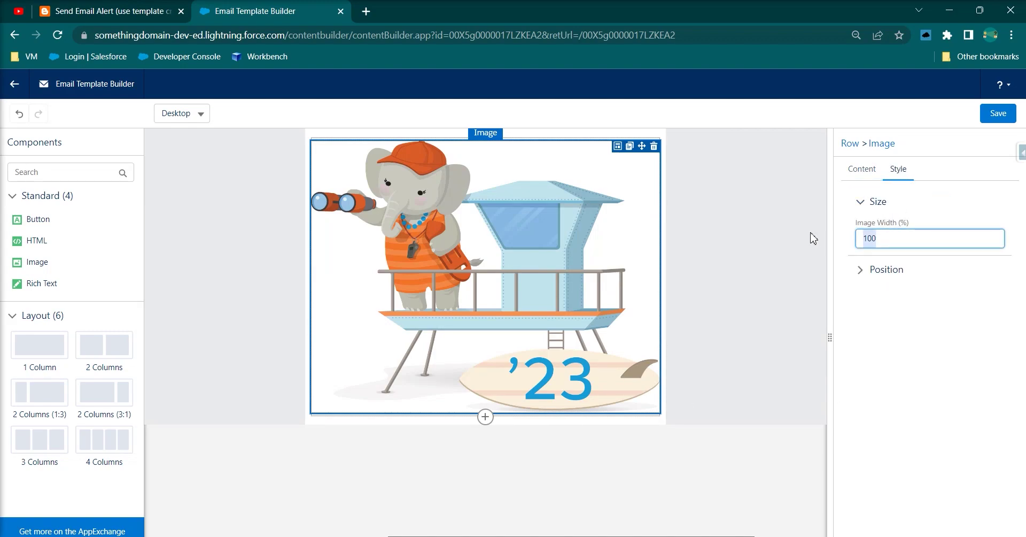
left_click(887, 268)
left_click(911, 272)
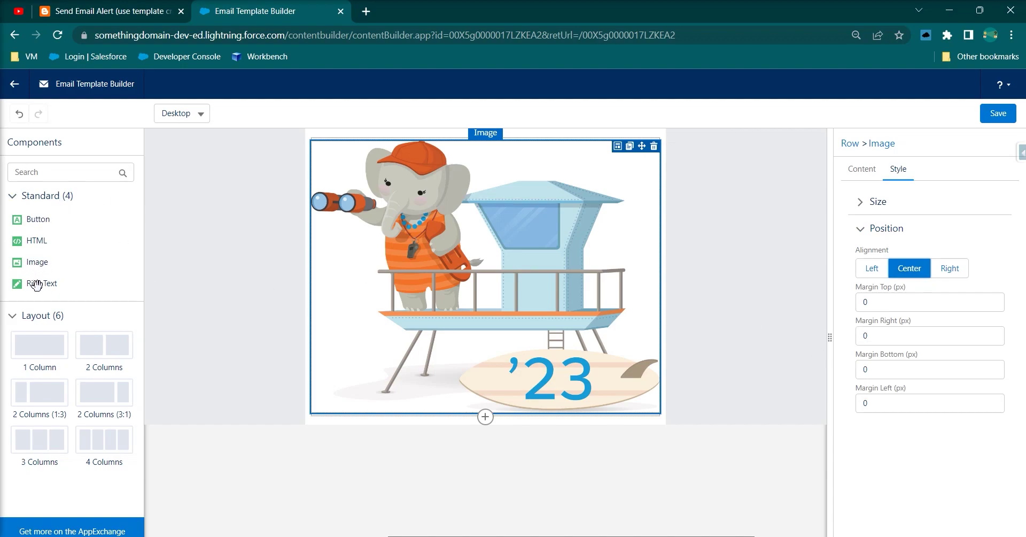
Add a Rich Text component below the image and replace its placeholder text with "Account".
left_click_drag(17, 275, 462, 416)
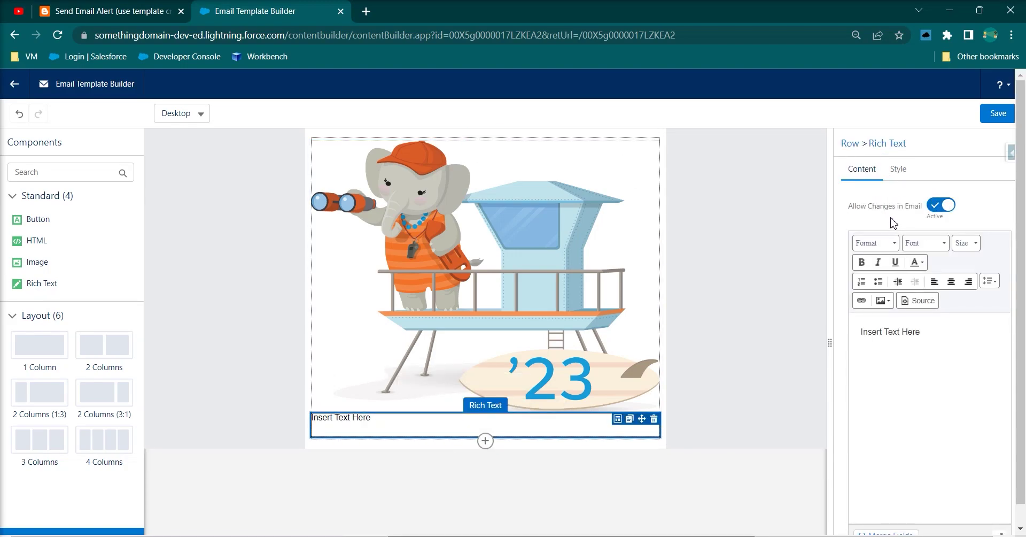
left_click_drag(919, 332, 812, 337)
type("Account")
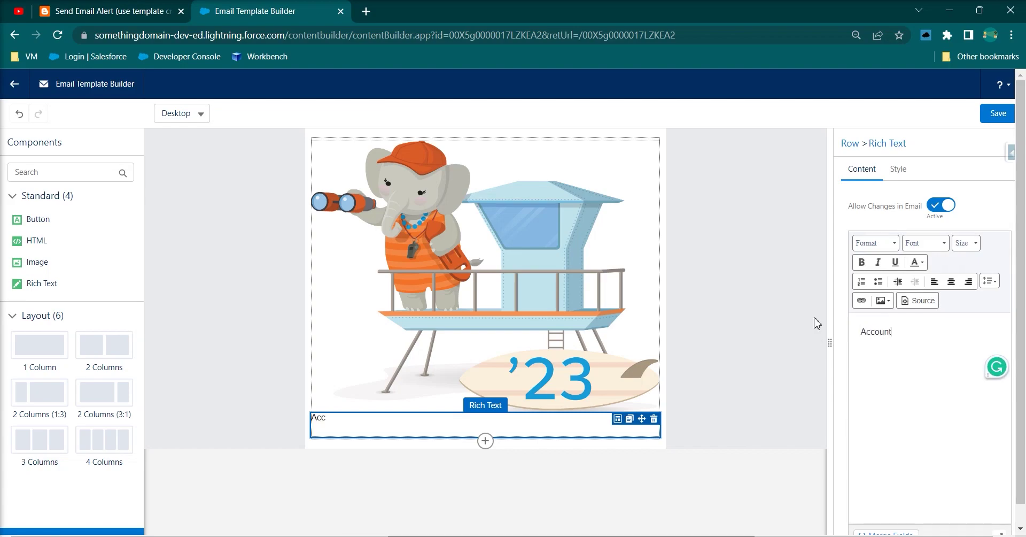
Complete the text line by inserting the Account Name merge field after "Account", followed by "created!".
key("ctrl+minus")
key("ctrl+minus")
key("ctrl+minus")
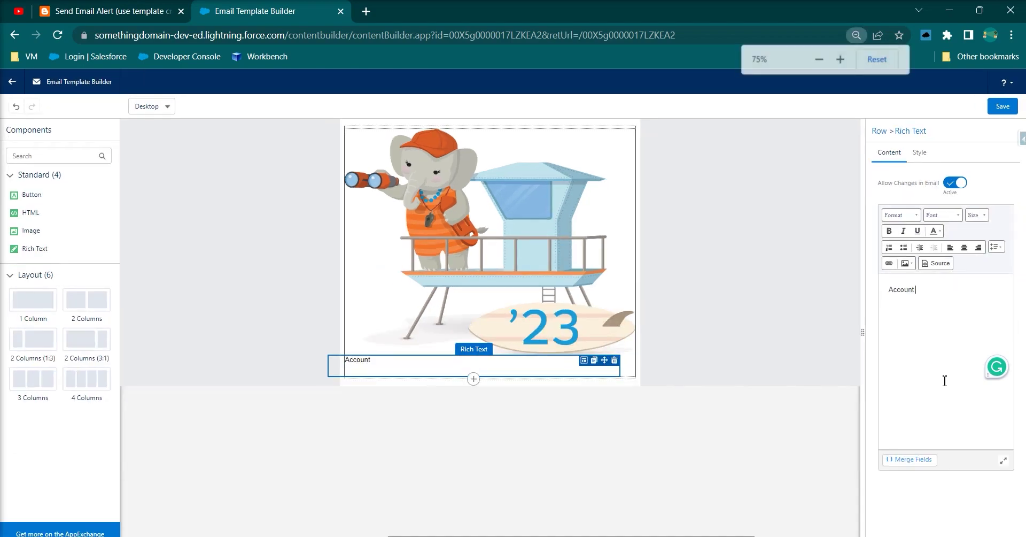
left_click(933, 454)
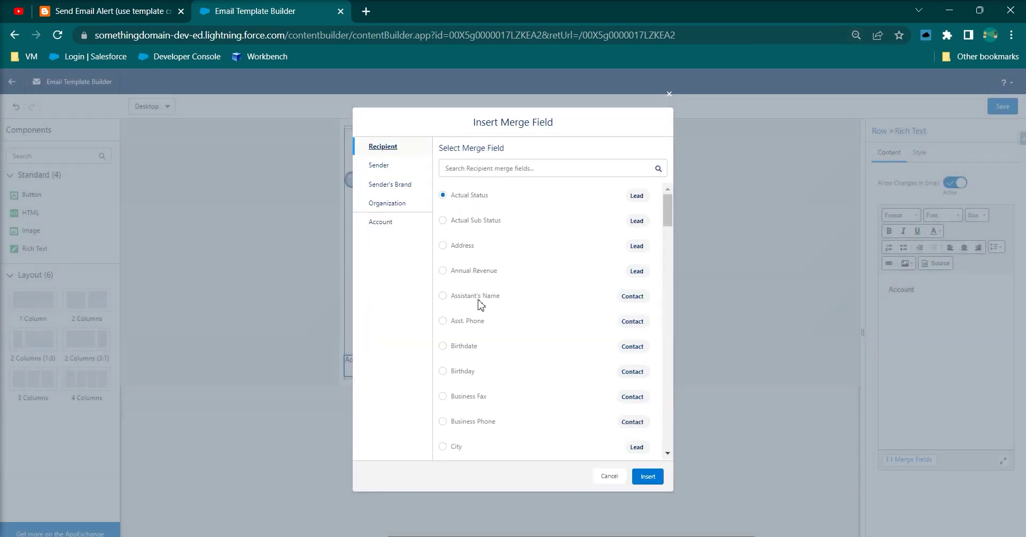
scroll(471, 353, "down", 10)
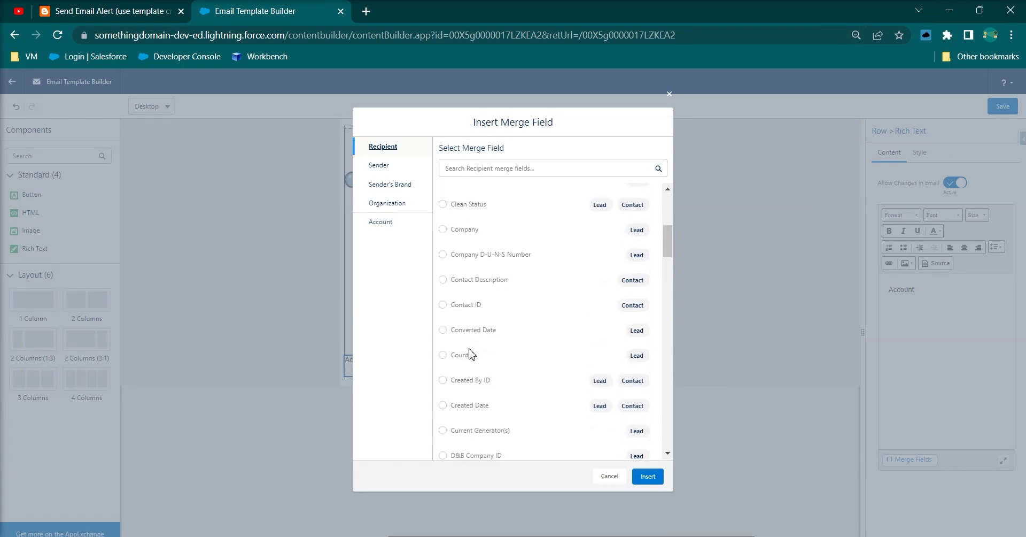
scroll(471, 352, "down", 4)
left_click(490, 169)
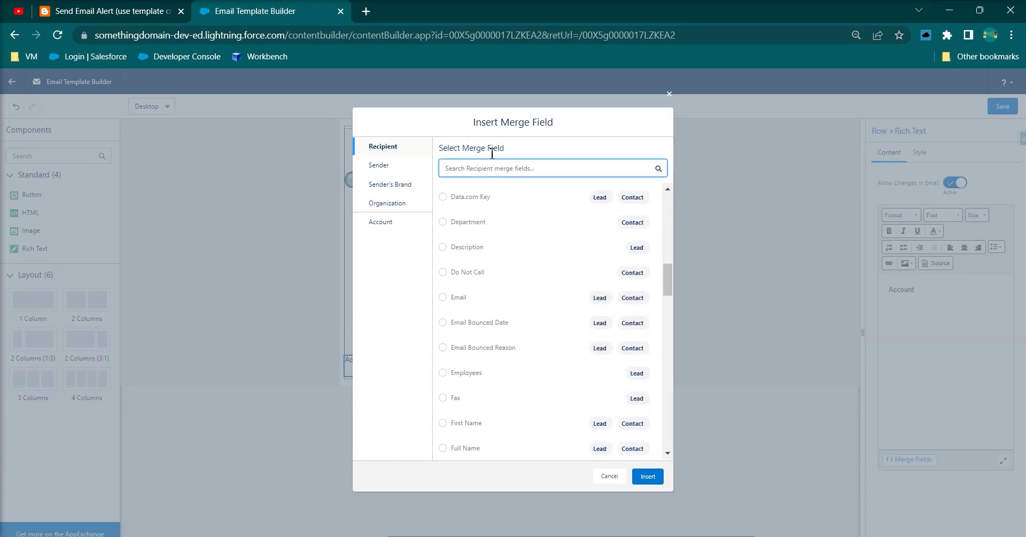
type("nam")
left_click(381, 221)
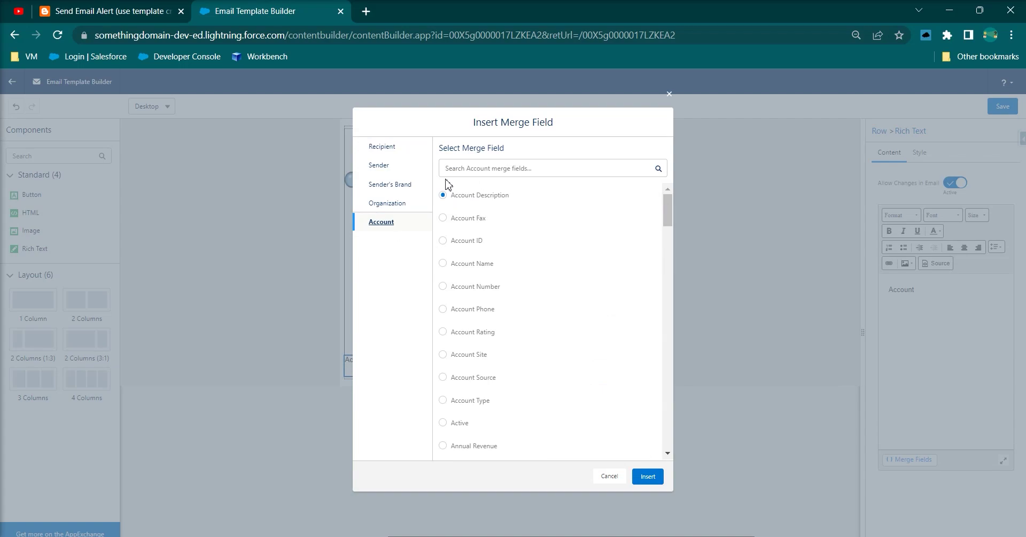
left_click(472, 264)
left_click(649, 477)
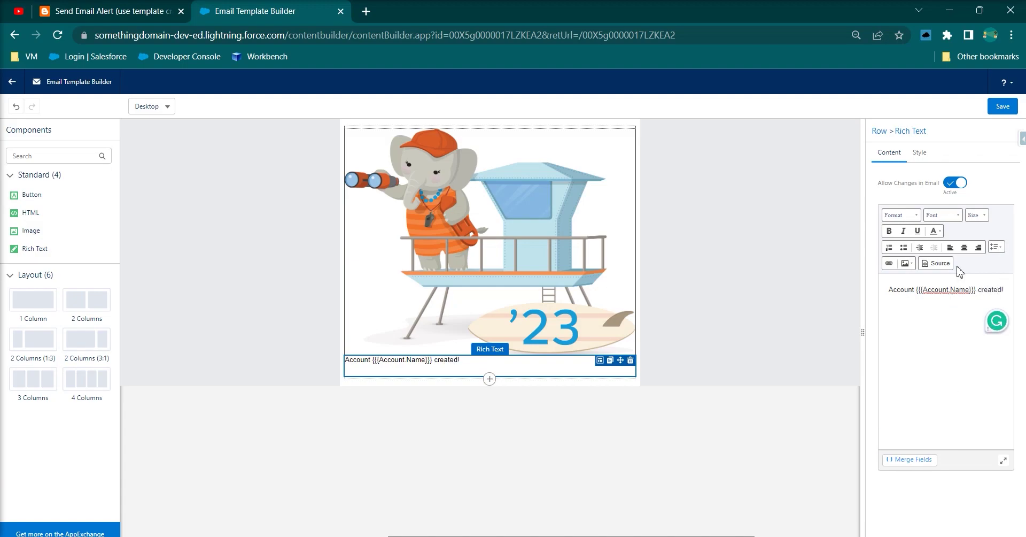
Format the whole text line as bold, size 11, Baskerville font and Heading 2.
left_click(920, 155)
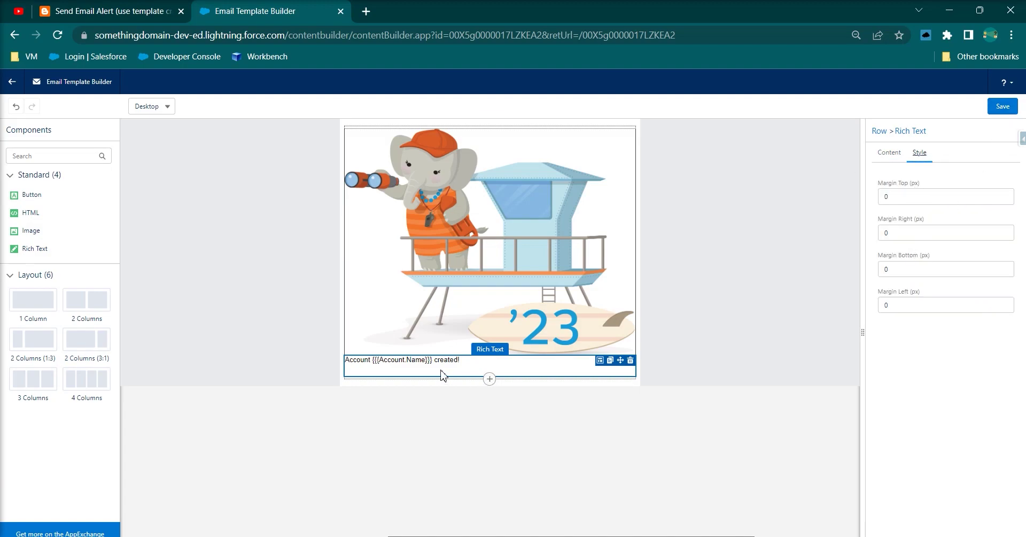
left_click(889, 153)
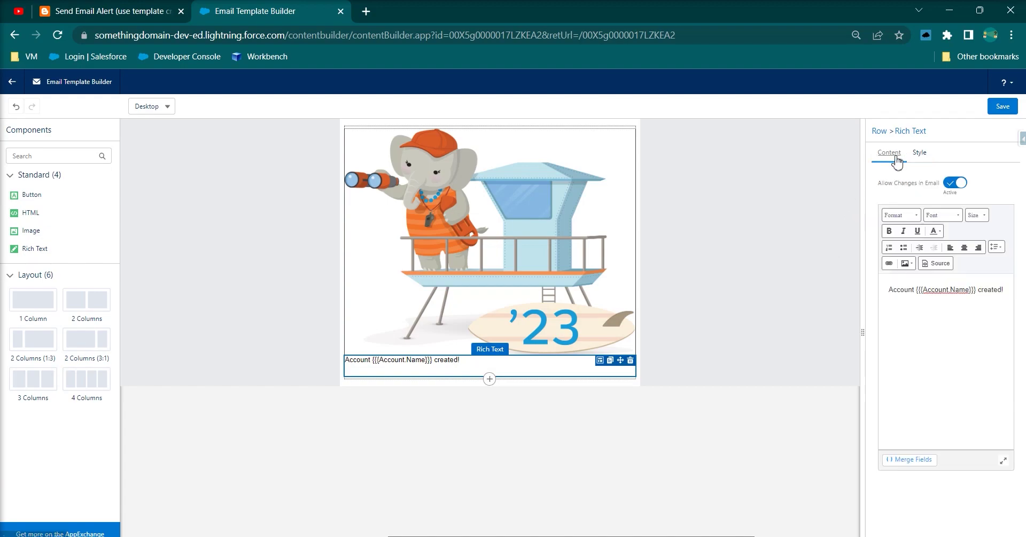
triple_click(948, 293)
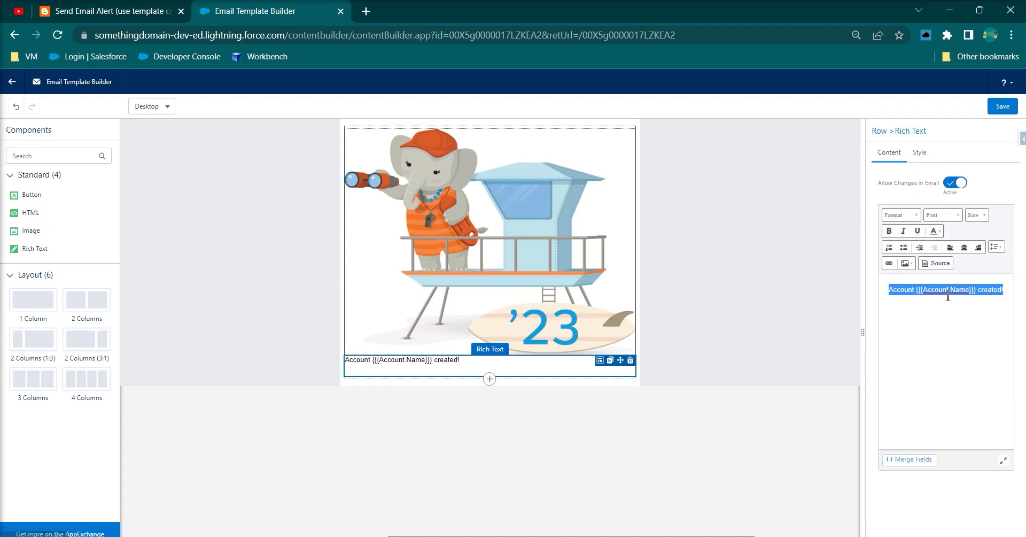
left_click(889, 230)
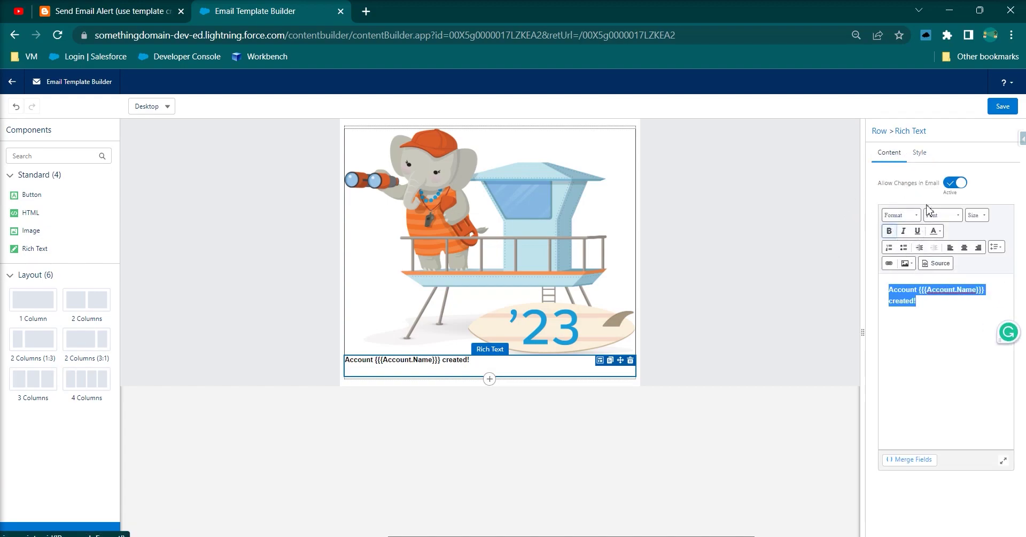
left_click(973, 216)
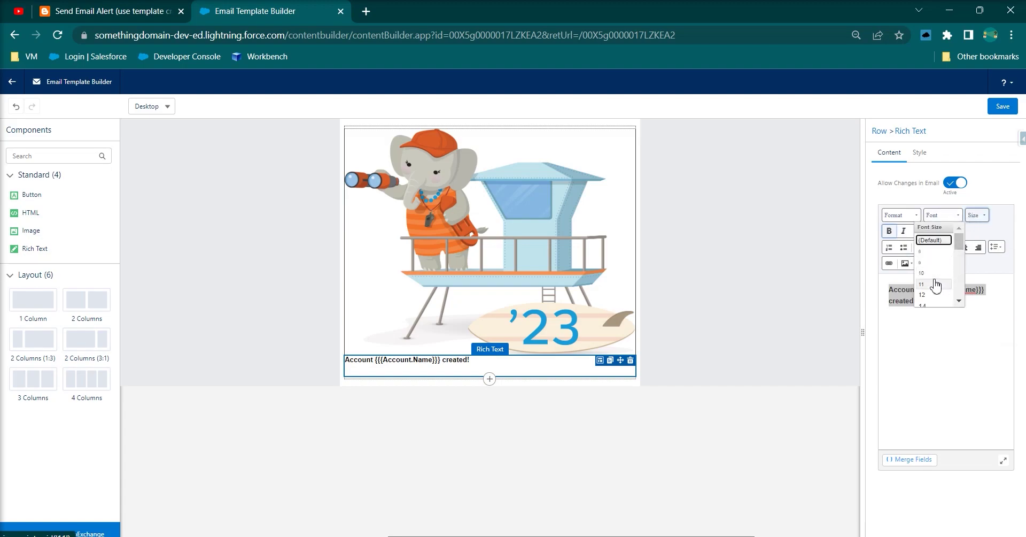
left_click(935, 284)
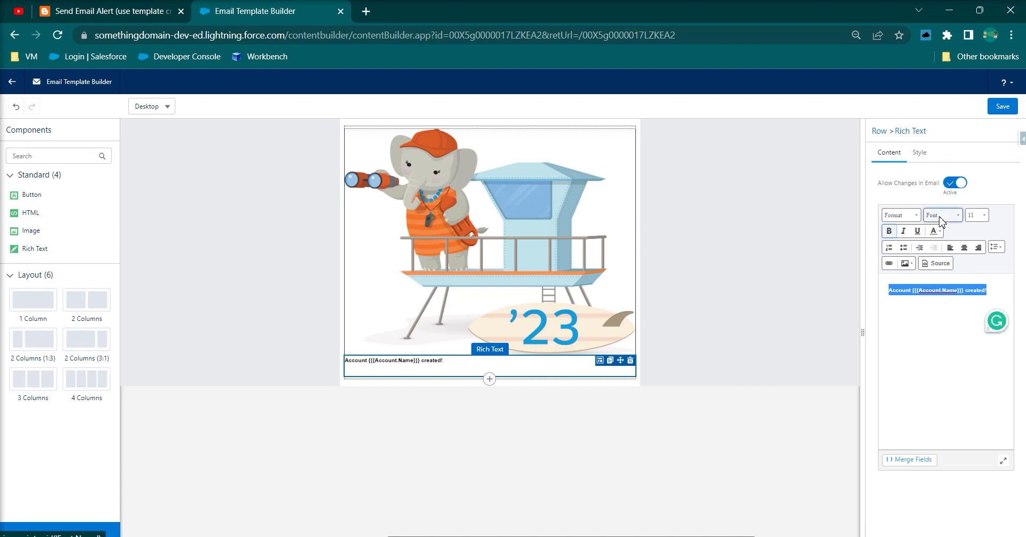
left_click(942, 214)
left_click(941, 285)
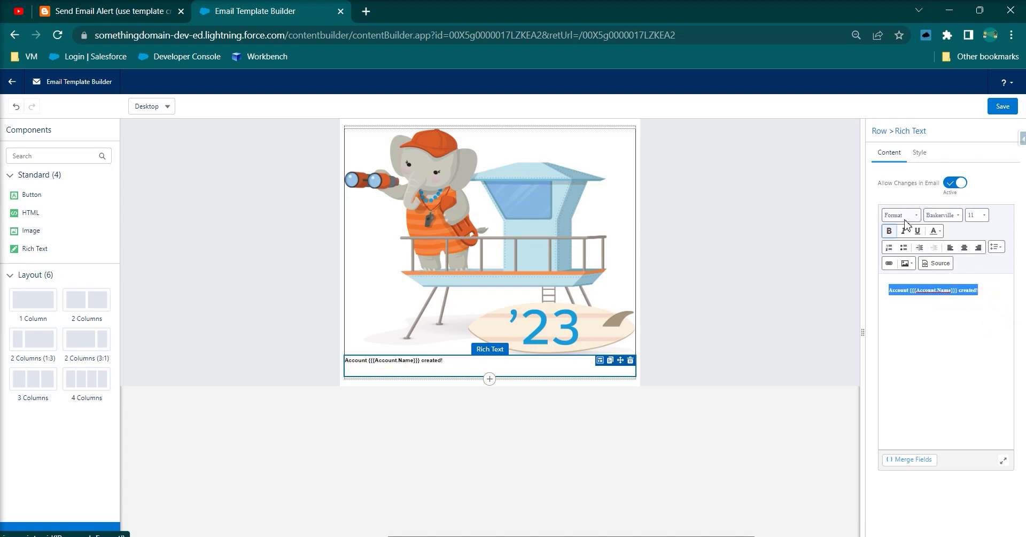
left_click(907, 216)
left_click(908, 241)
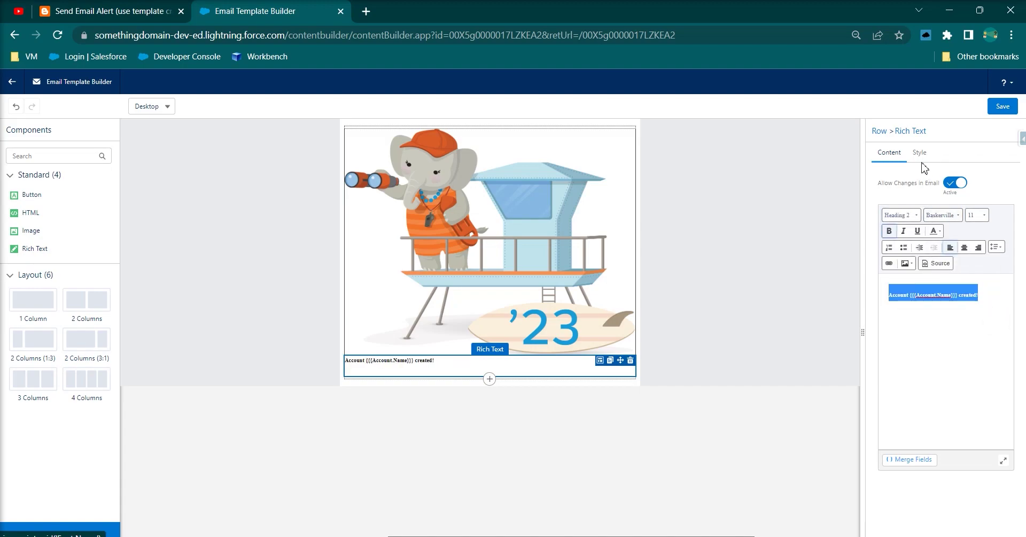
Set the Rich Text component's top margin to 10 px and save the template.
left_click(919, 152)
double_click(907, 204)
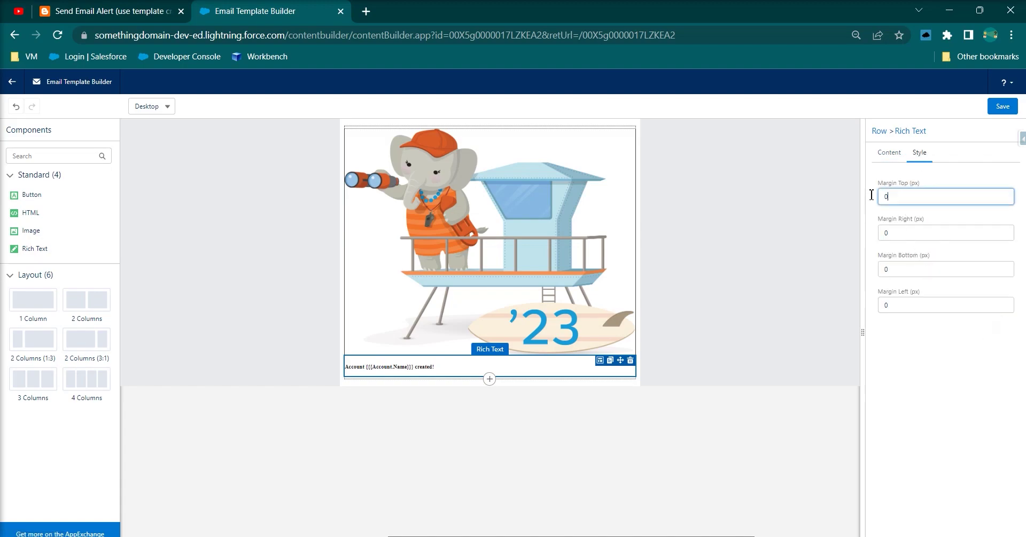
type("10")
left_click(929, 332)
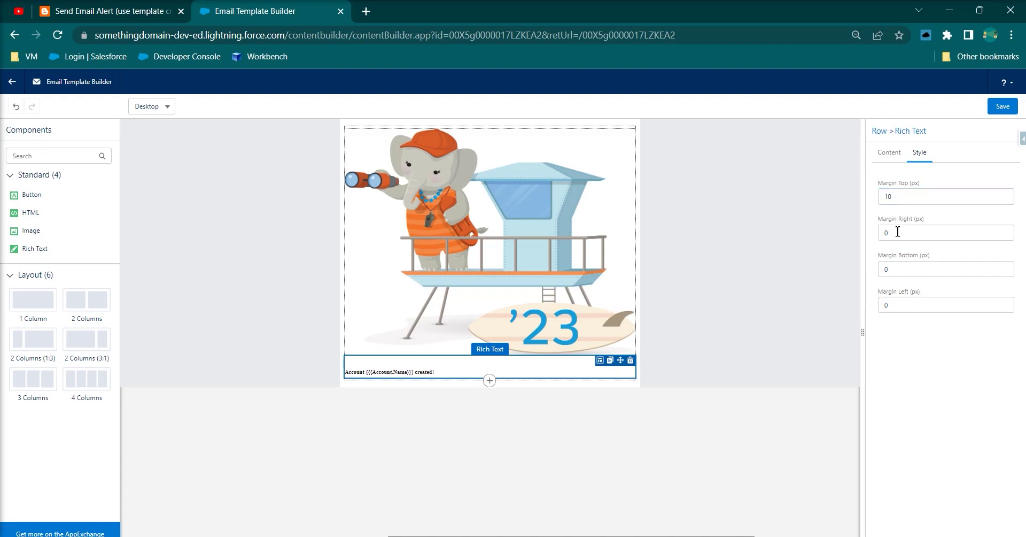
left_click(995, 112)
Add a Button component below the Rich Text line and set its button text to "OK".
left_click_drag(35, 195, 419, 421)
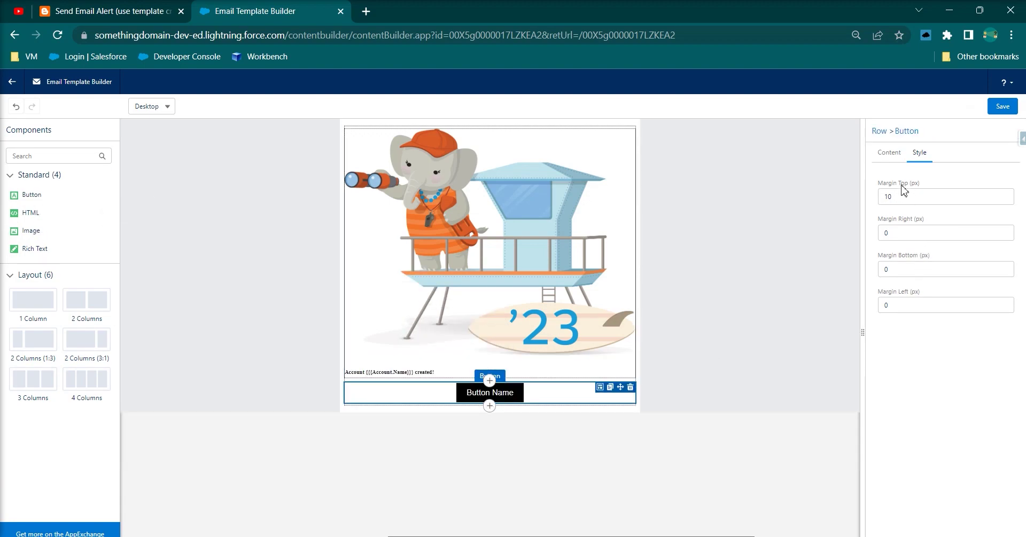
triple_click(909, 225)
type("OK")
Set the OK button's link URL to the org's Setup Home page address, copied from a newly opened Setup page.
left_click(931, 279)
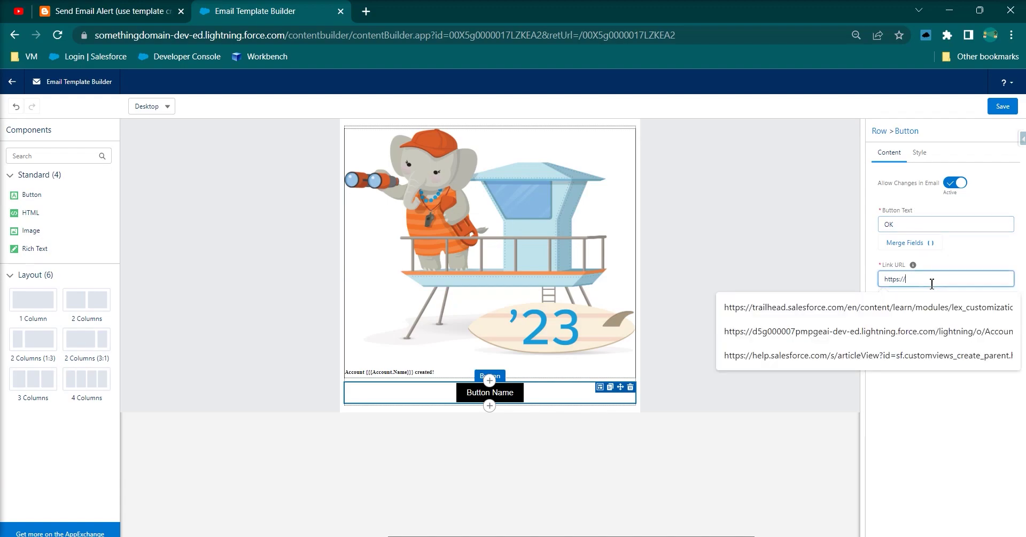
type("google")
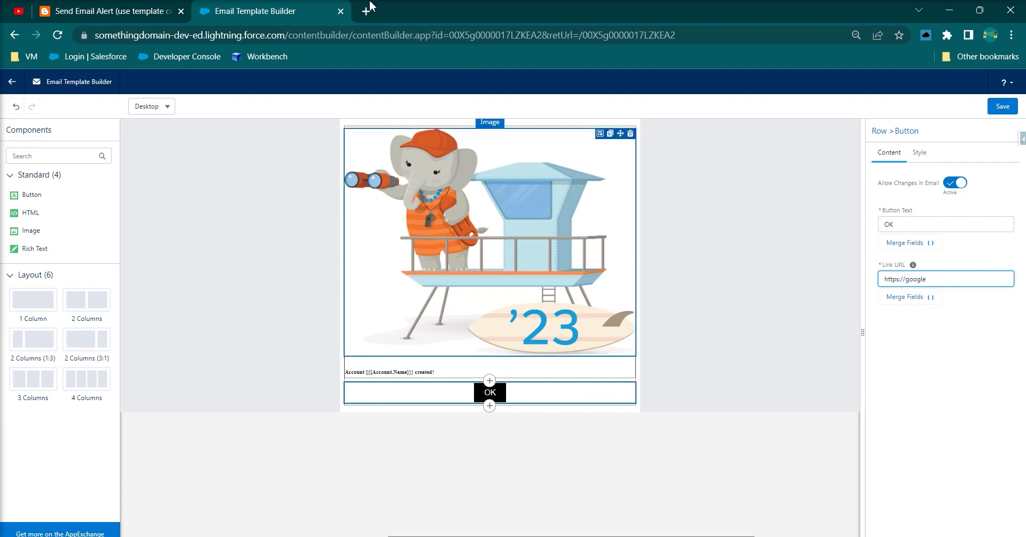
middle_click(88, 57)
left_click(358, 20)
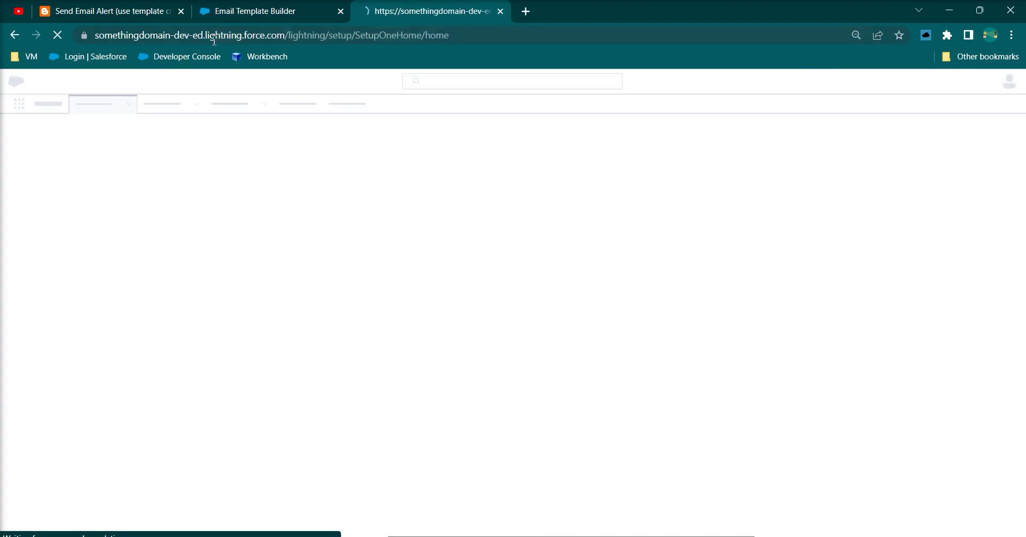
left_click(212, 36)
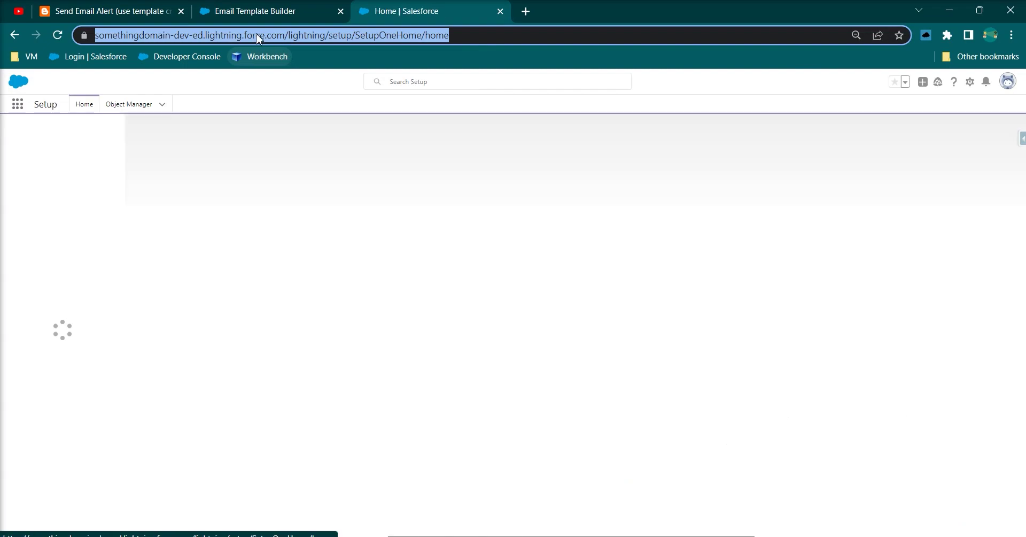
left_click(250, 15)
triple_click(917, 278)
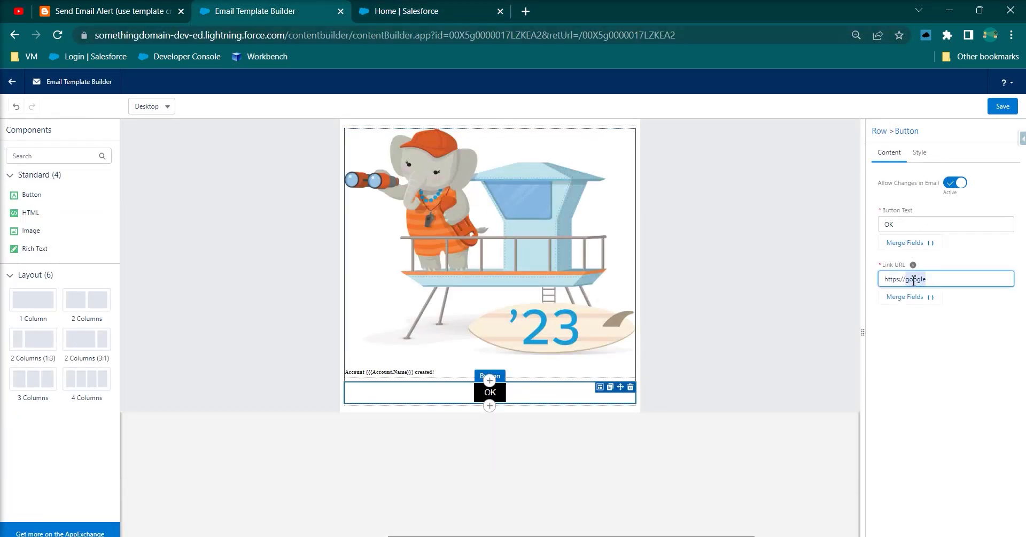
key("ctrl+v")
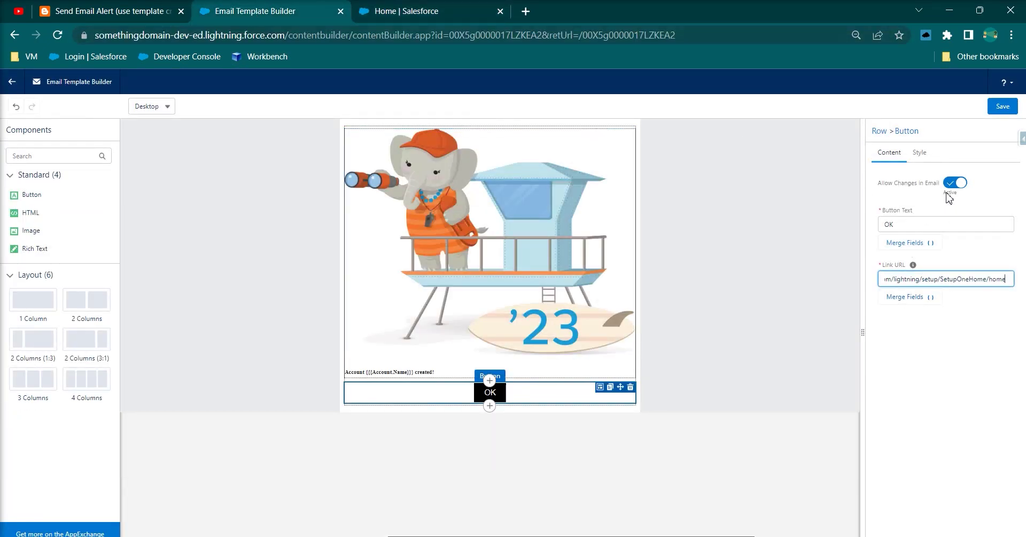
Style the OK button's text with font size 12 px and bold, and save the template.
left_click(919, 152)
left_click(921, 241)
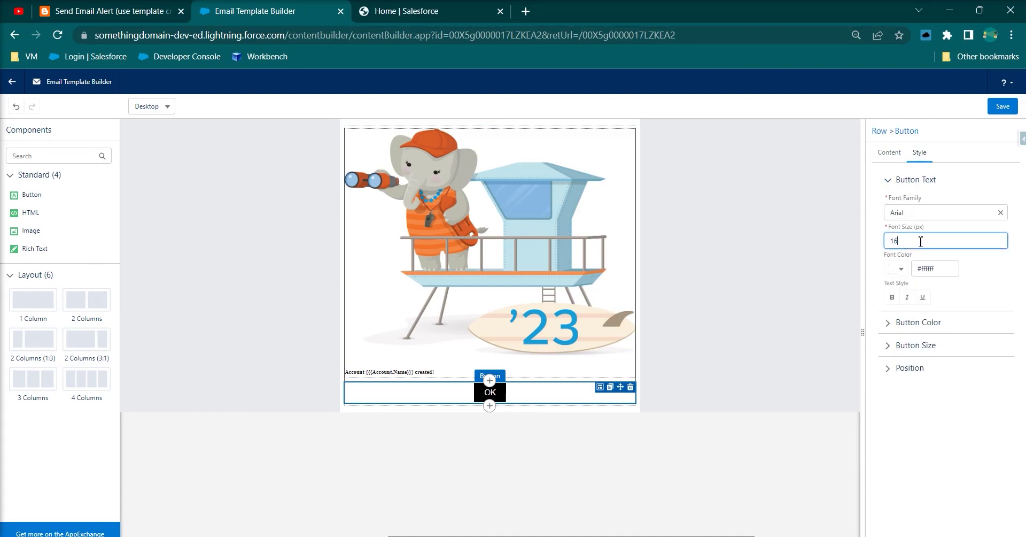
key("BackSpace")
type("2")
left_click(993, 294)
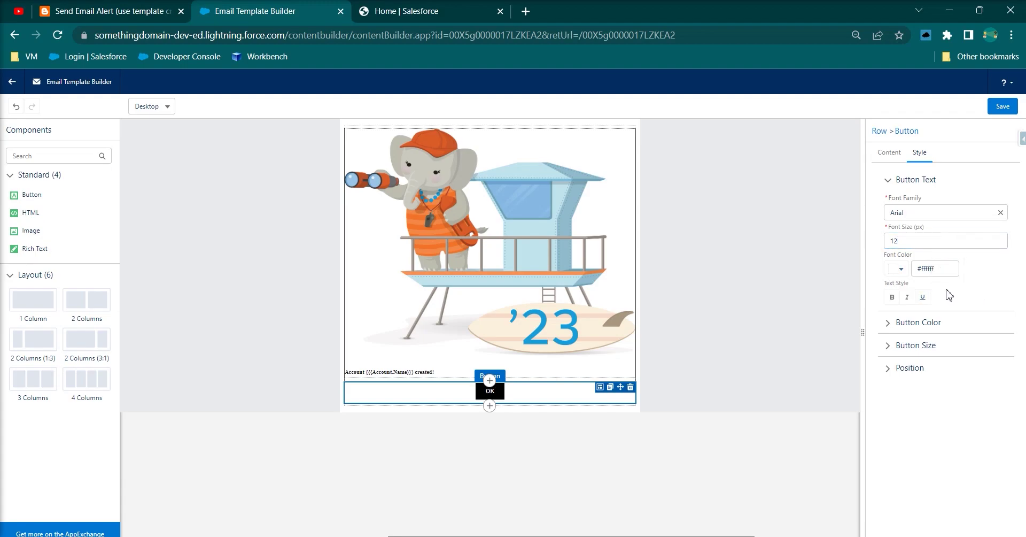
left_click(895, 300)
left_click(1002, 106)
Align the OK button to the left with a top margin of 10 px and save the template.
left_click(919, 368)
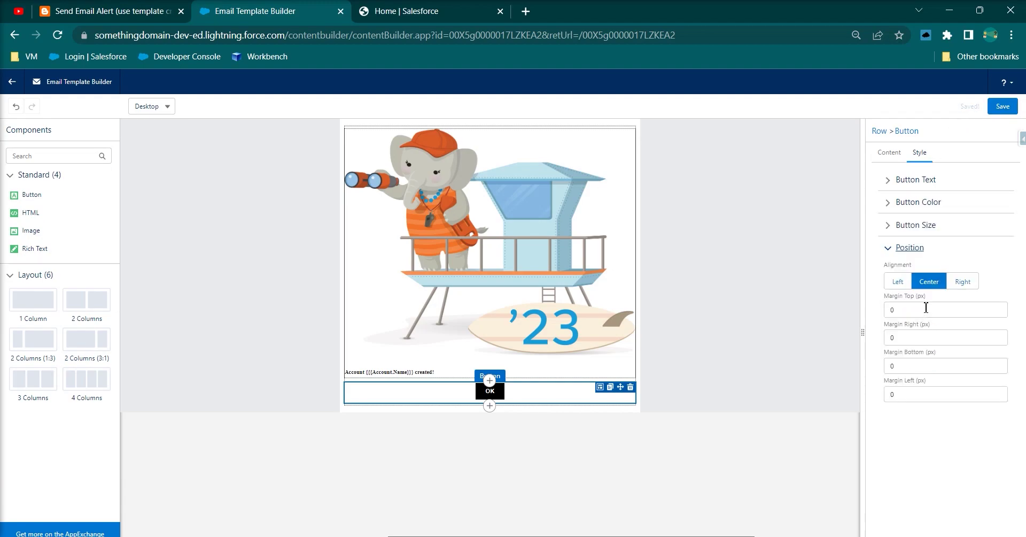
left_click(899, 283)
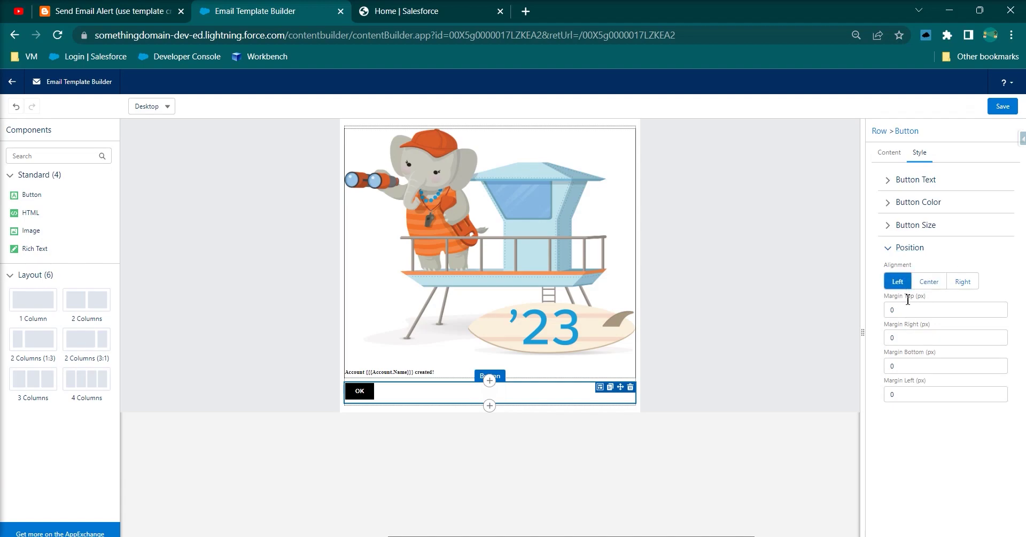
left_click(904, 310)
key("BackSpace")
type("10")
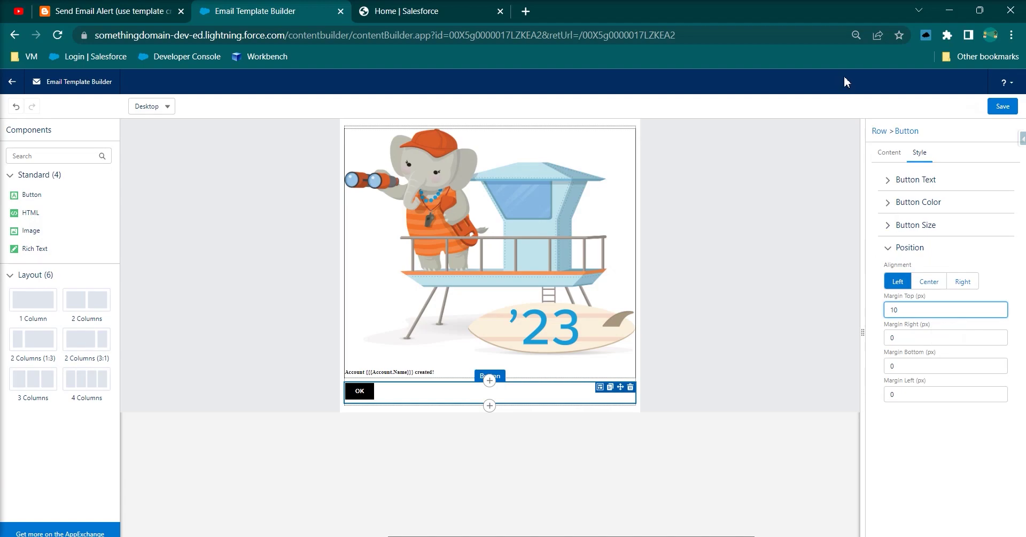
left_click(1000, 109)
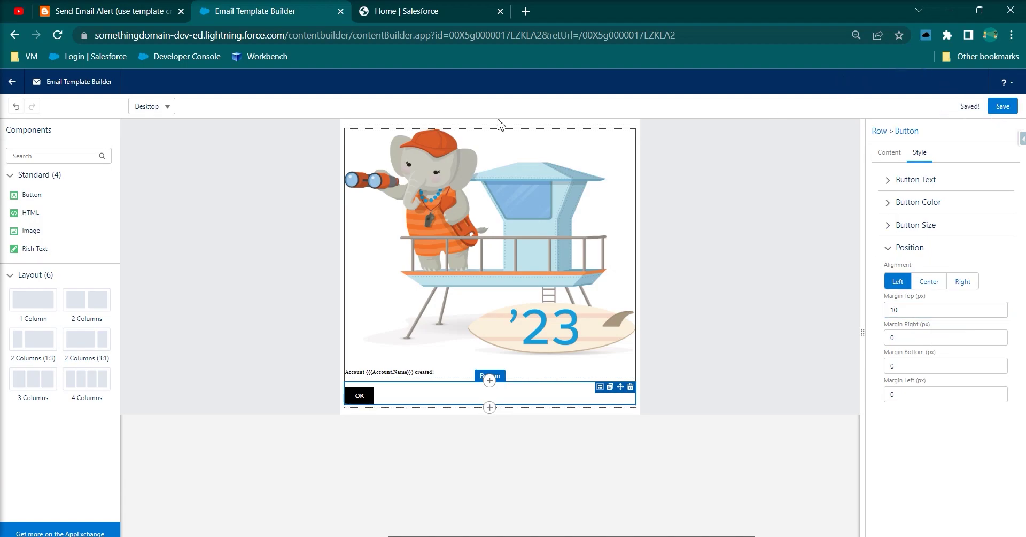
Return to the welcomeEmail record to check the finished design, and read the blog tutorial's Email Alert Creation instructions.
left_click(12, 85)
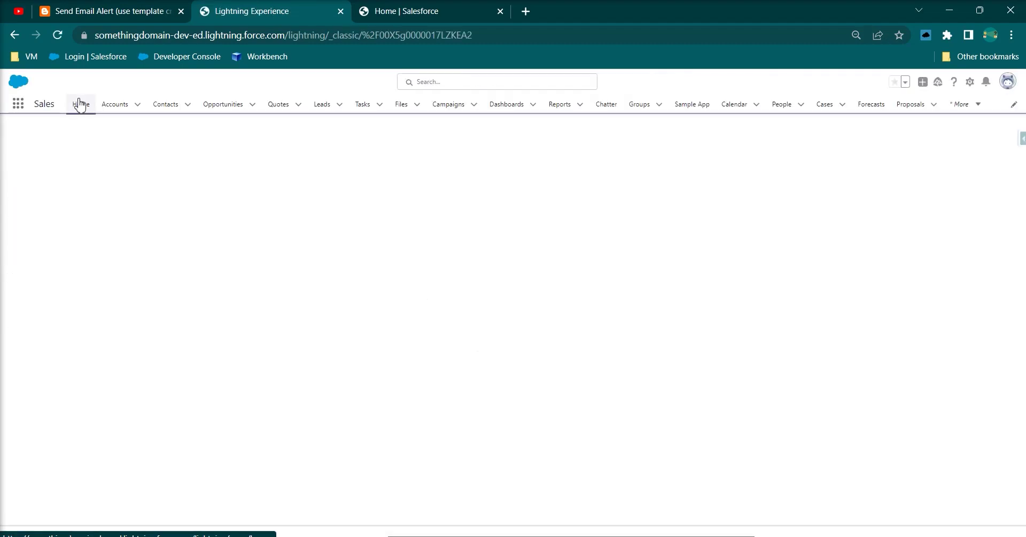
scroll(374, 254, "down", 3)
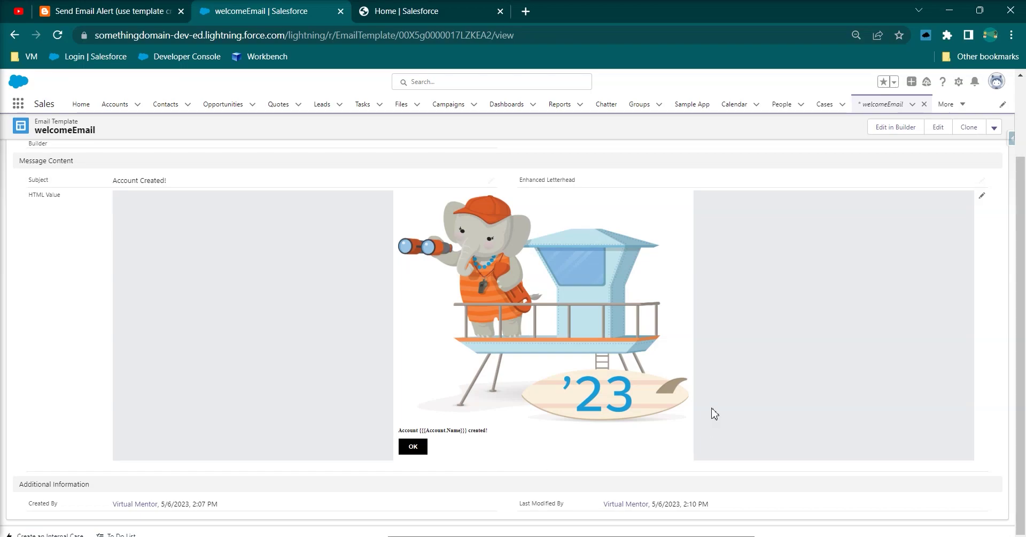
left_click(418, 18)
left_click(130, 16)
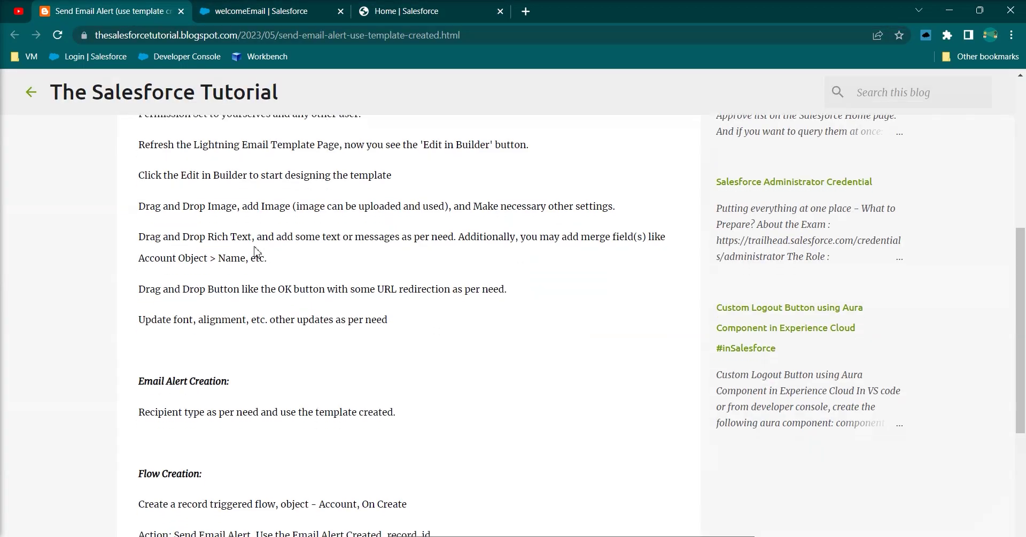
scroll(131, 199, "down", 3)
left_click_drag(132, 198, 359, 224)
Find Email Alerts in Salesforce Setup, pass its introduction page and start a new email alert.
left_click(430, 16)
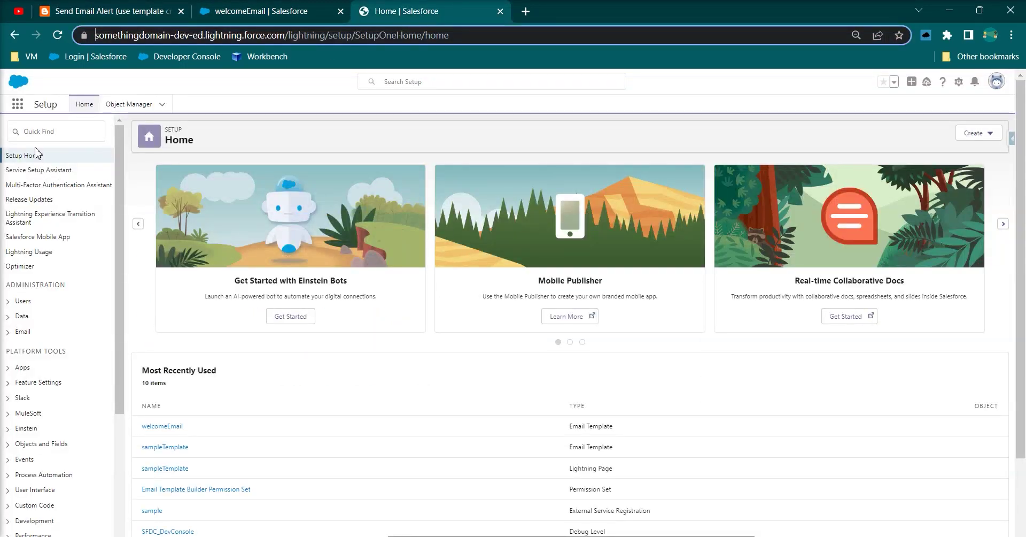
left_click(51, 132)
type("Email")
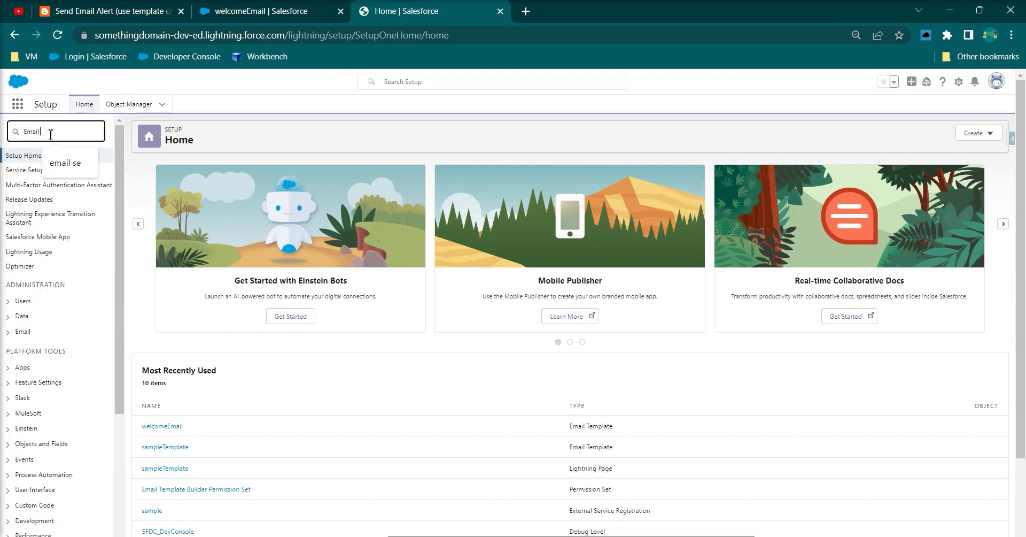
type(" al")
left_click(48, 186)
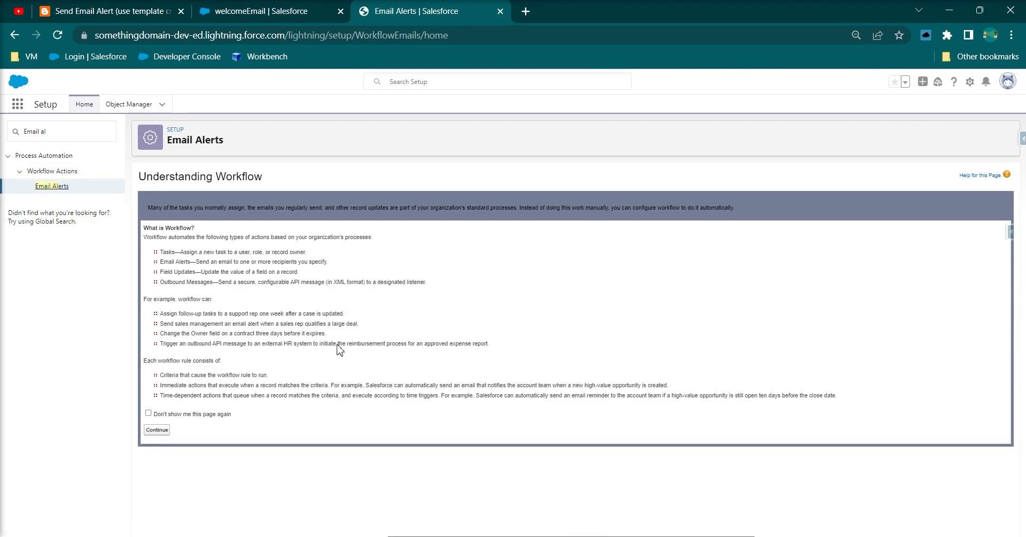
left_click(156, 429)
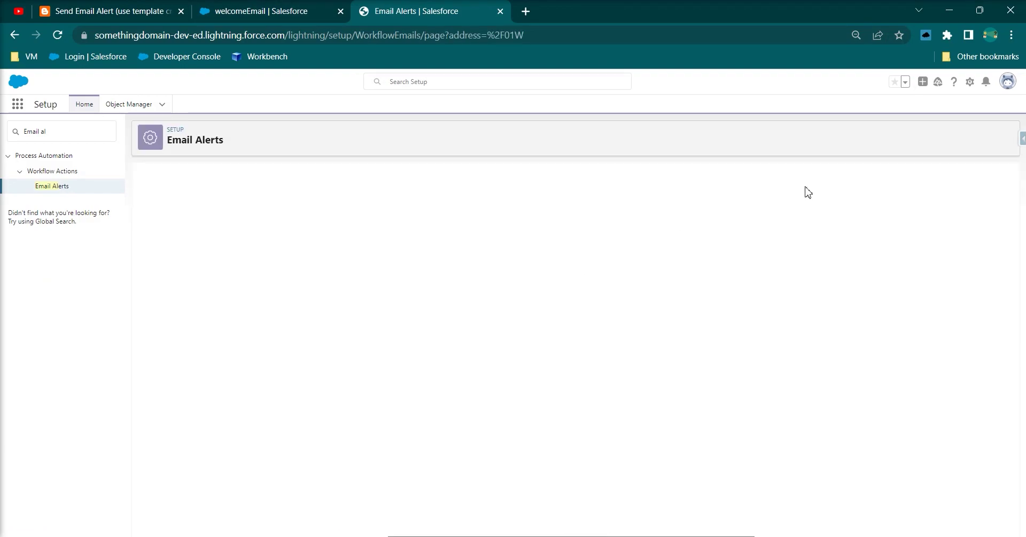
left_click(576, 234)
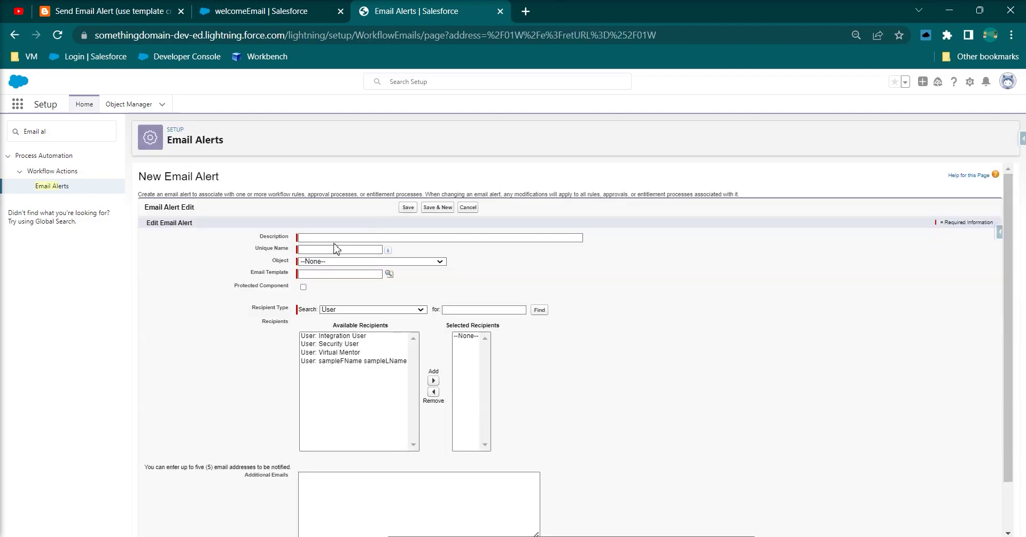
Give the new email alert the description and unique name welcomeEmailAlert and choose Account as its object.
left_click(338, 237)
type("welcome")
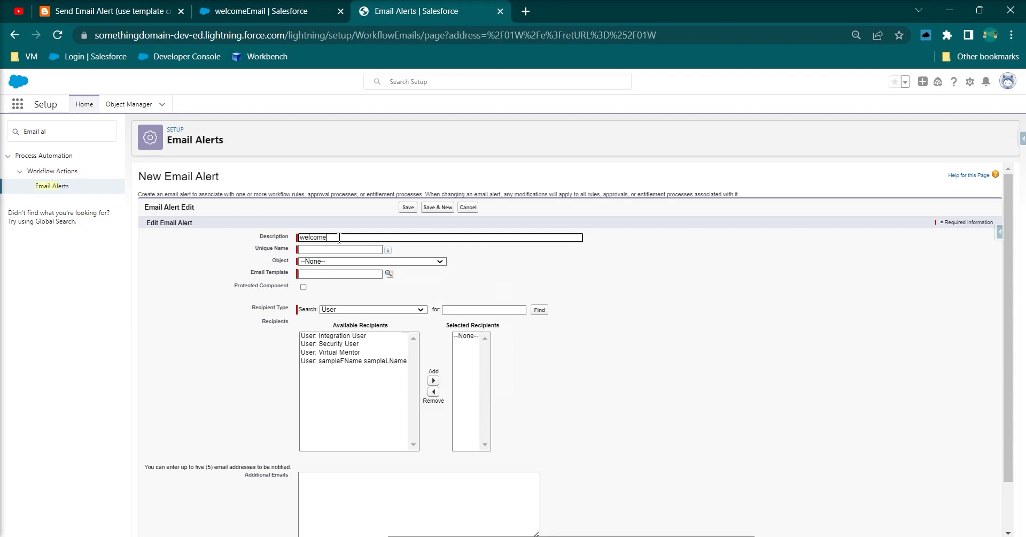
type("EmailAlert")
left_click(451, 268)
left_click(380, 261)
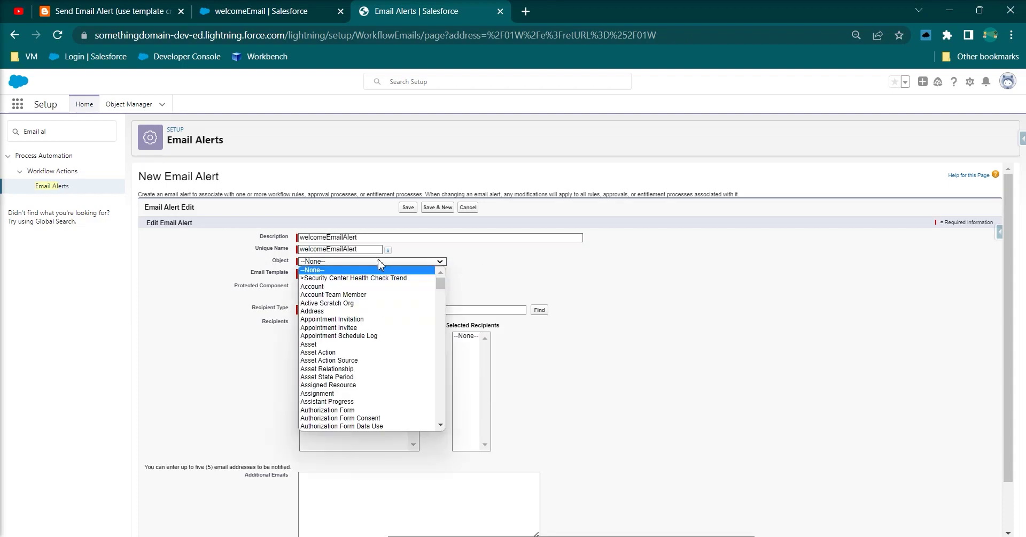
left_click(346, 288)
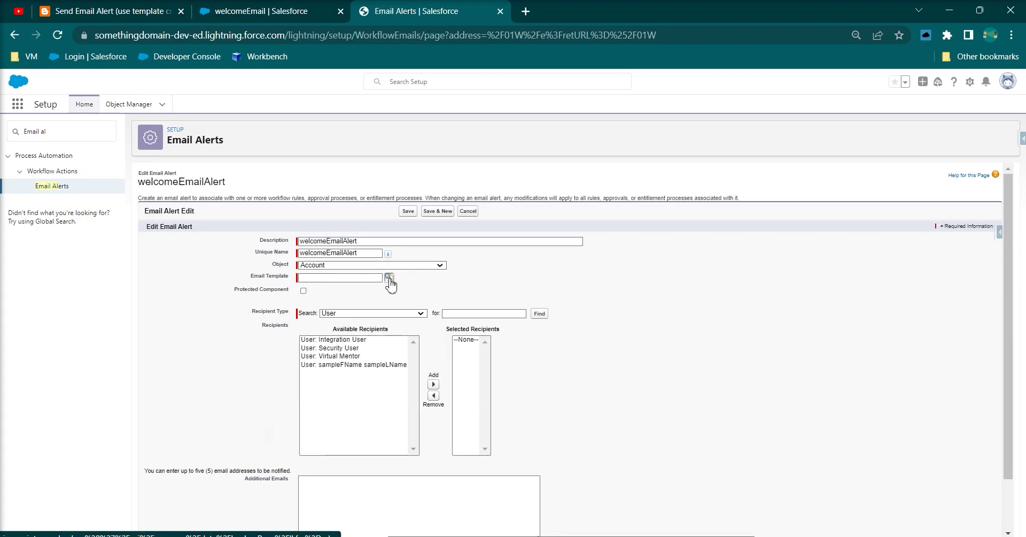
Look up the Lightning email templates and assign welcomeEmail to the alert.
left_click(390, 278)
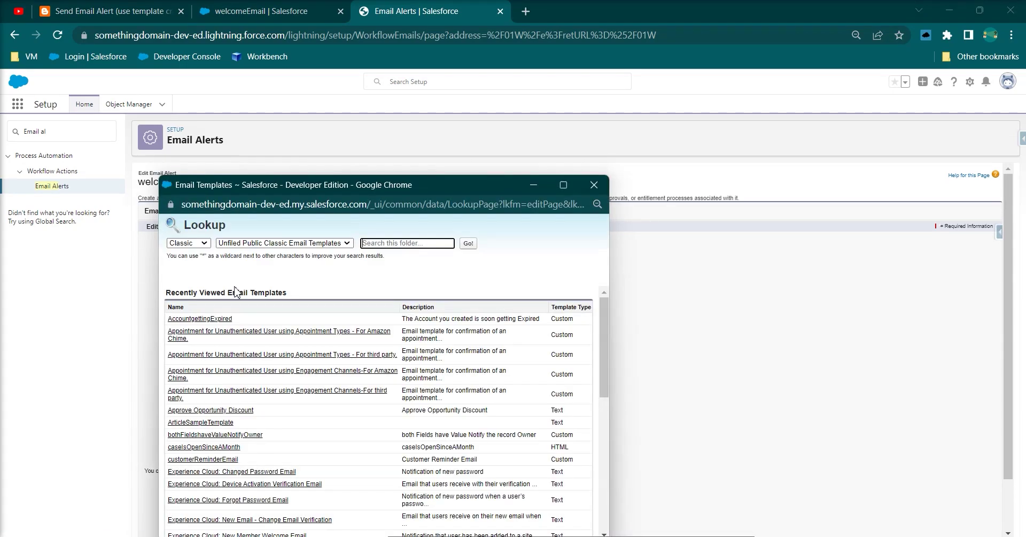
left_click(299, 244)
left_click(187, 243)
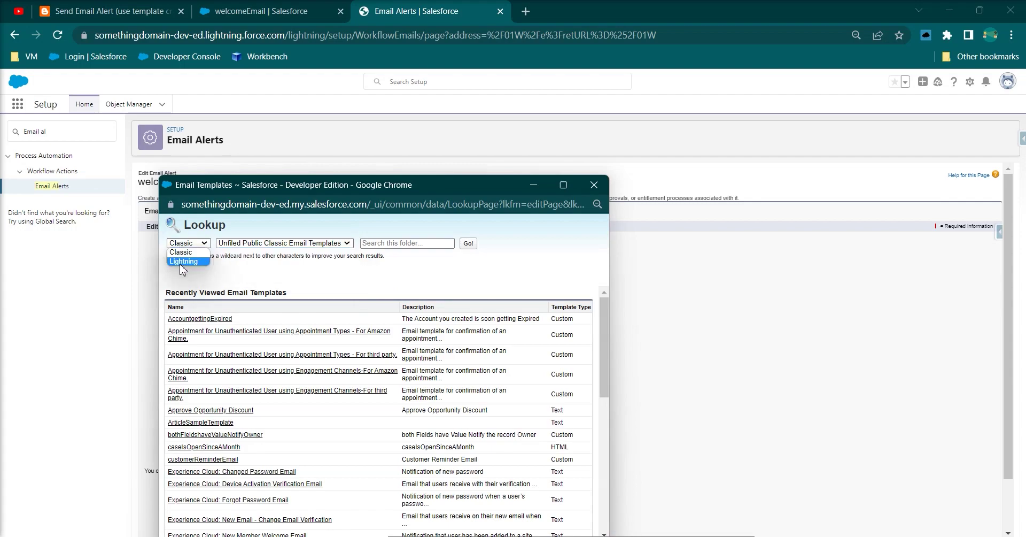
left_click(185, 265)
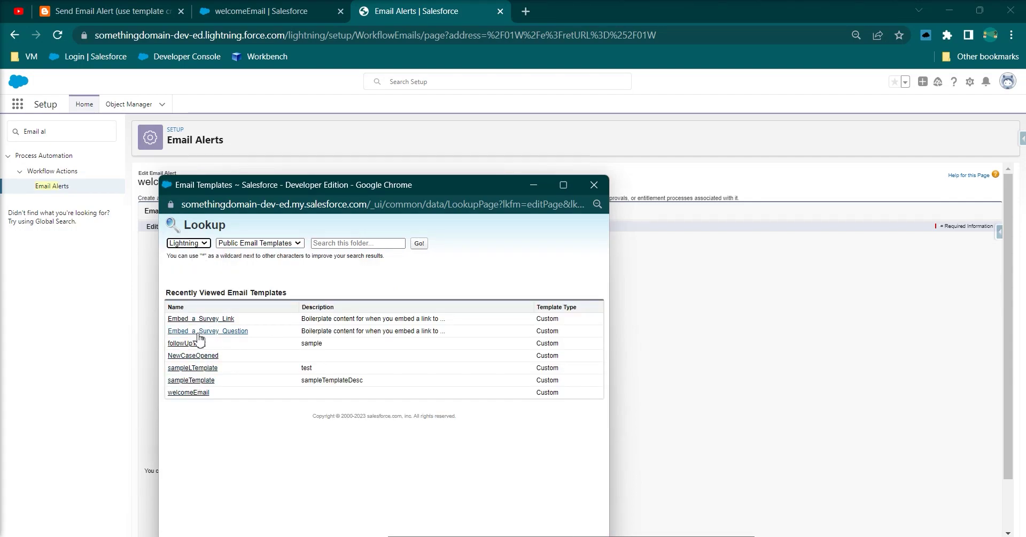
left_click(198, 393)
Add the current user and the Record Creator as the alert's recipients and save the email alert.
left_click(345, 356)
left_click(433, 384)
left_click(376, 314)
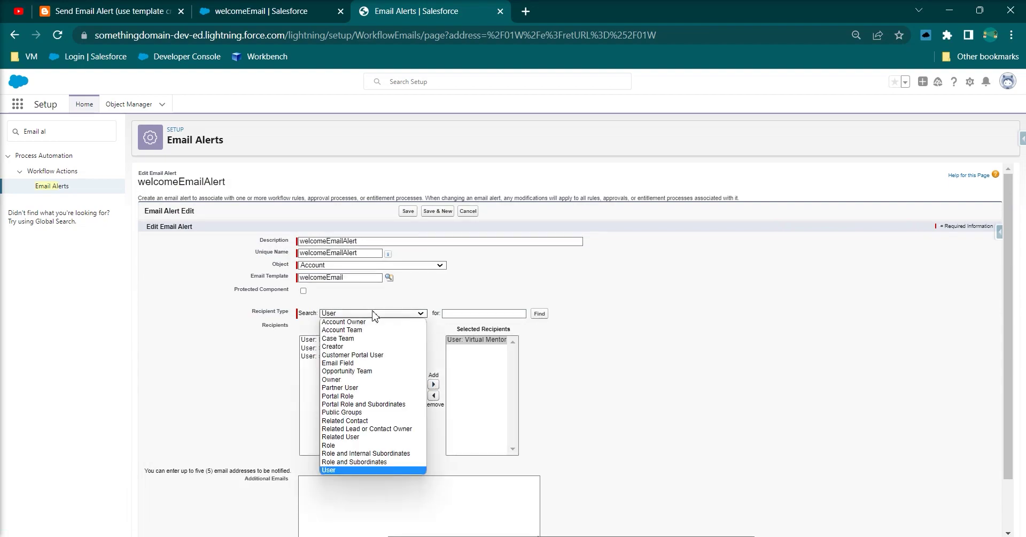
left_click(342, 363)
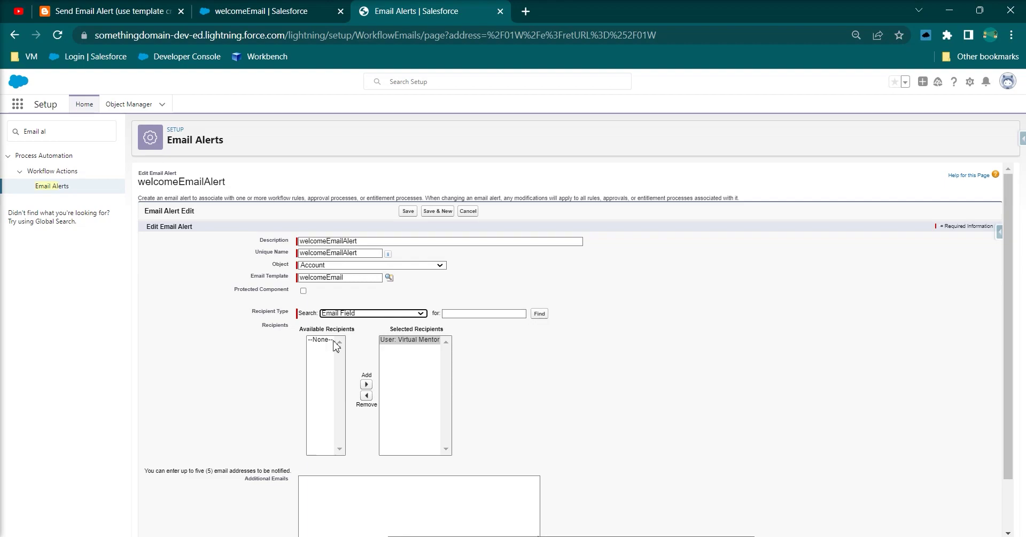
left_click(354, 313)
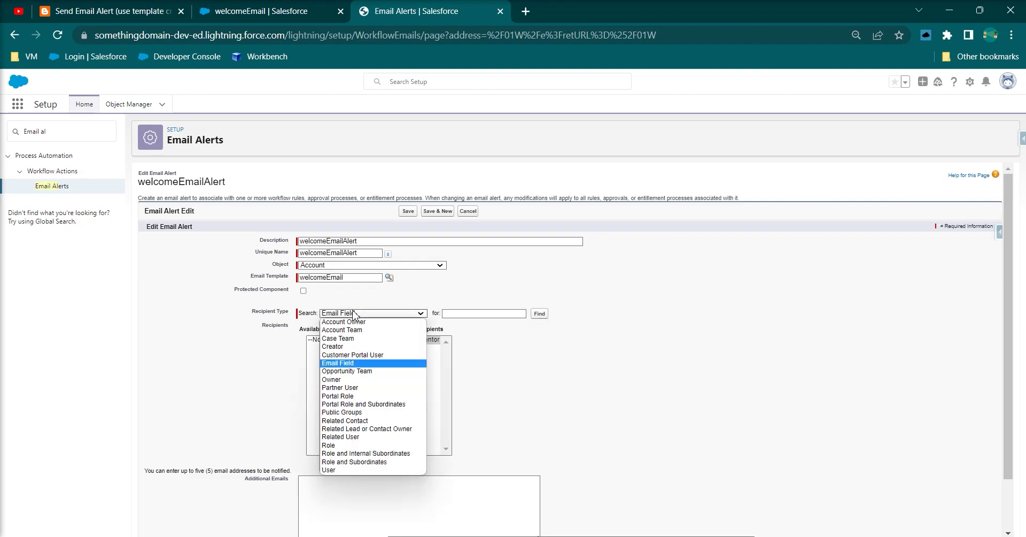
left_click(356, 347)
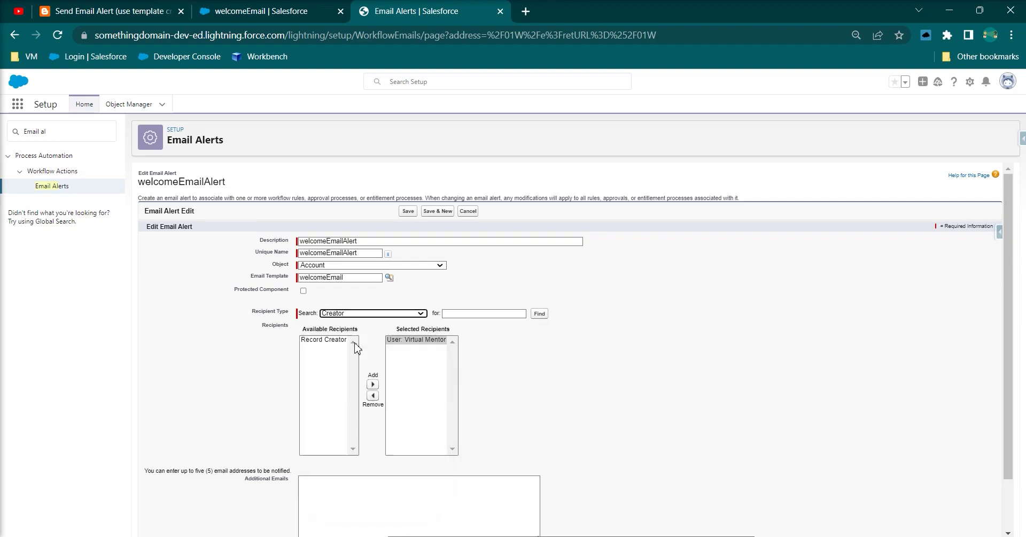
left_click(323, 339)
left_click(367, 384)
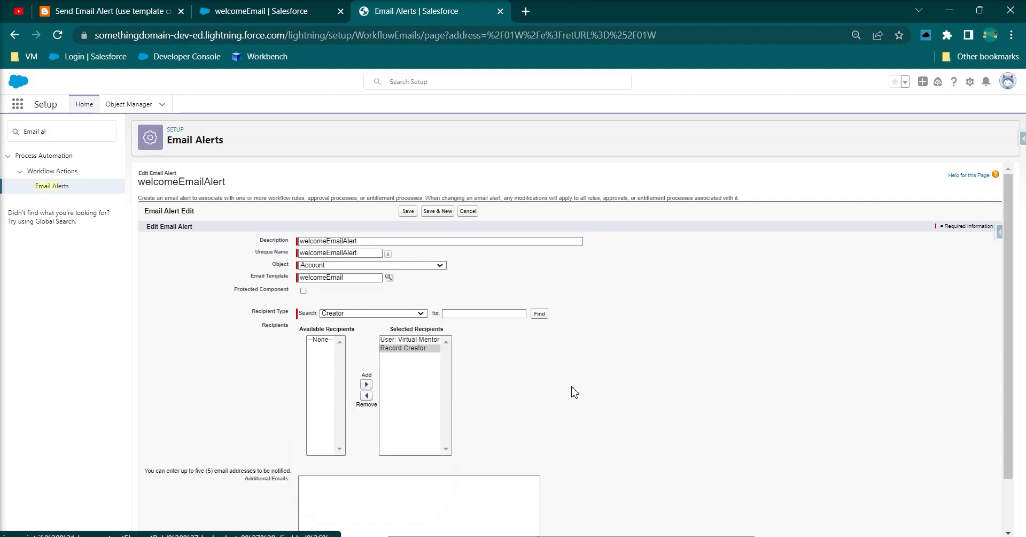
left_click(409, 213)
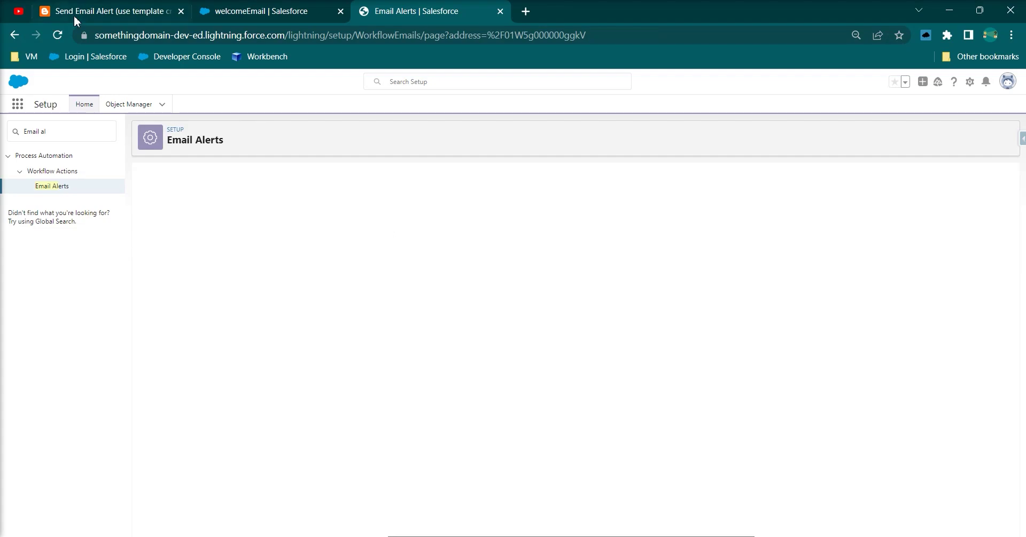
Check the tutorial blog's instructions, open Setup Home separately and create a new record-triggered flow.
left_click(76, 22)
left_click_drag(162, 282, 436, 337)
left_click(436, 338)
left_click(427, 11)
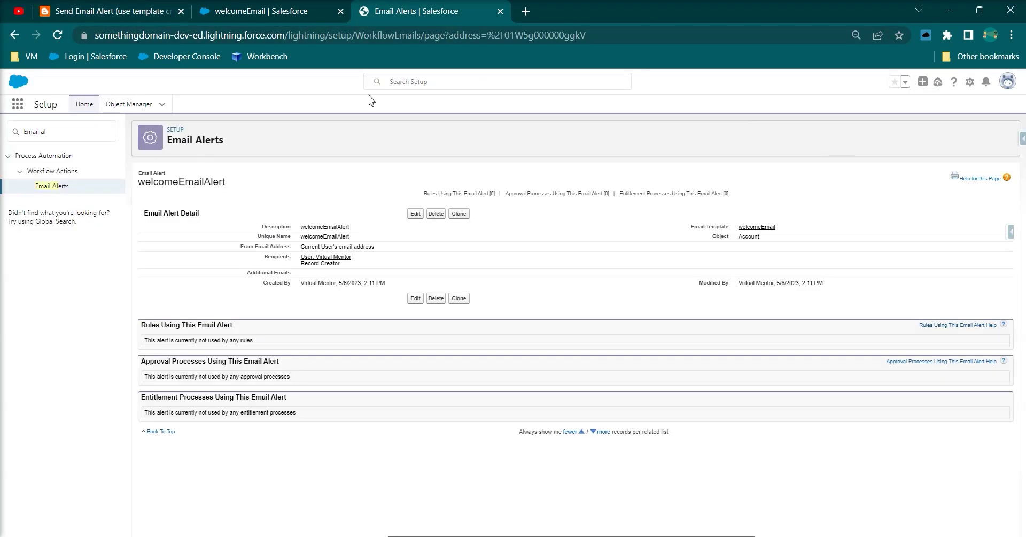
left_click(969, 81)
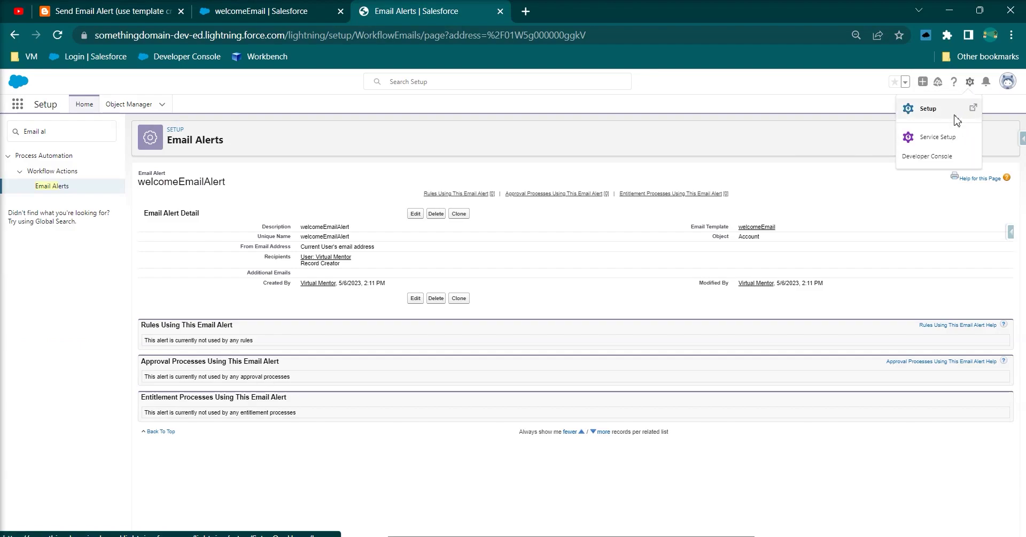
left_click(946, 106)
left_click(575, 15)
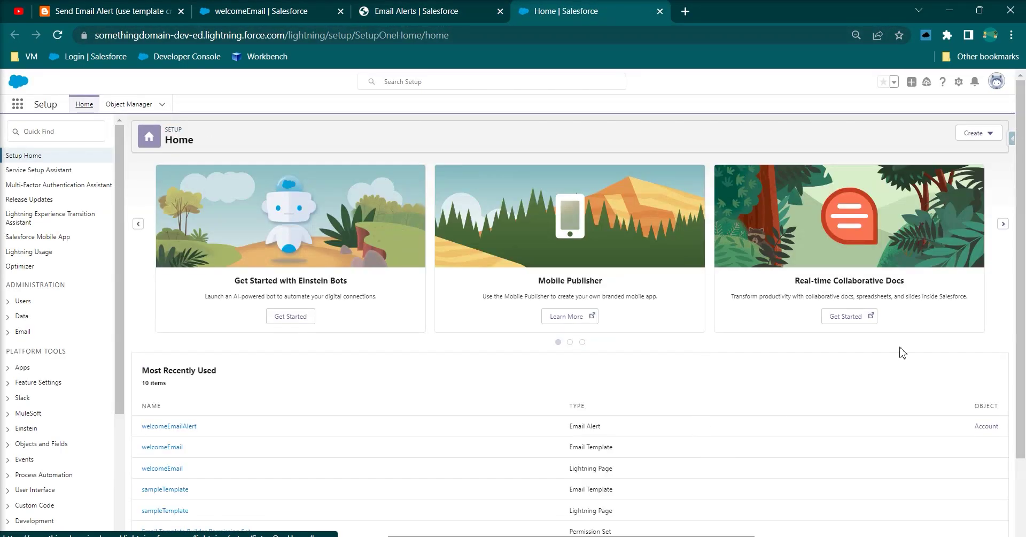
left_click(987, 133)
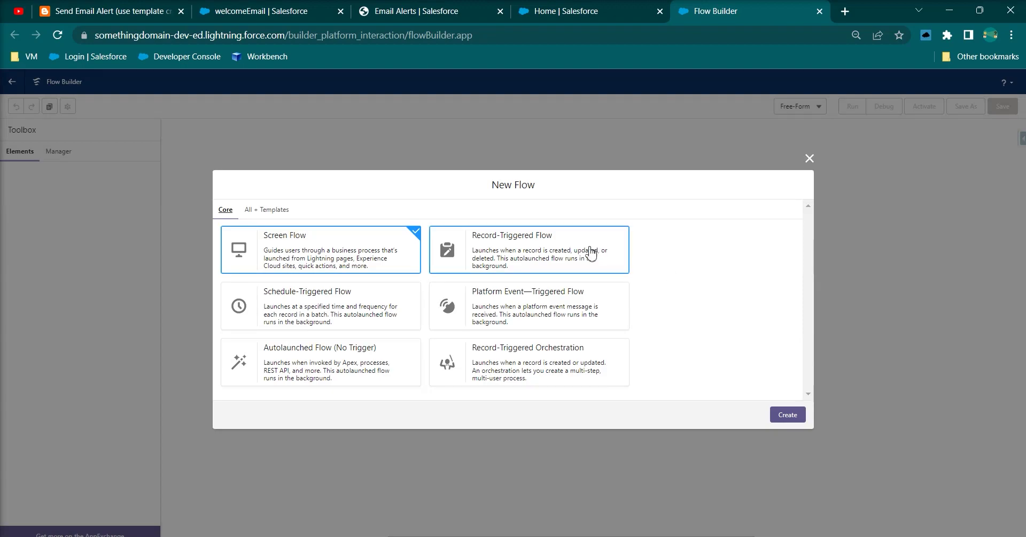
left_click(591, 255)
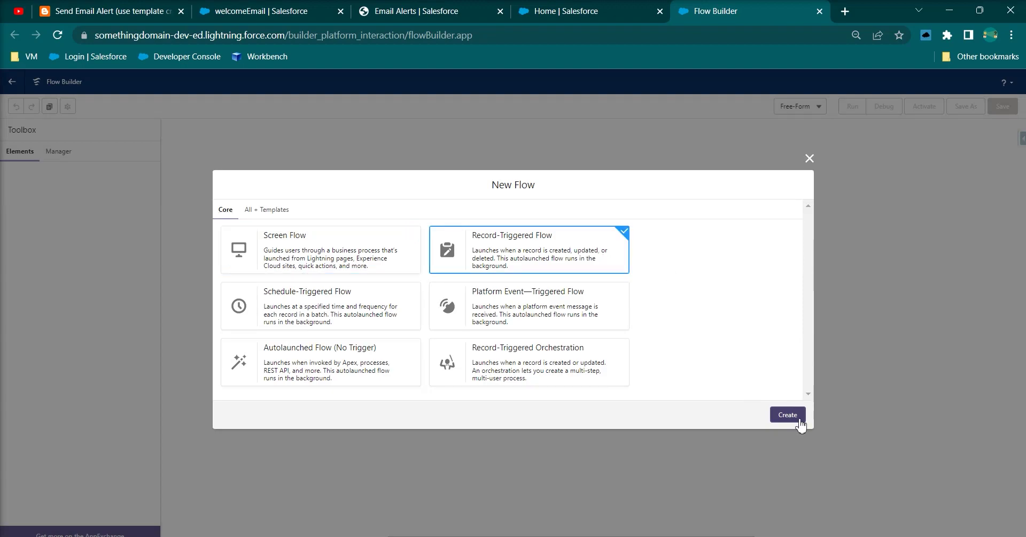
left_click(788, 415)
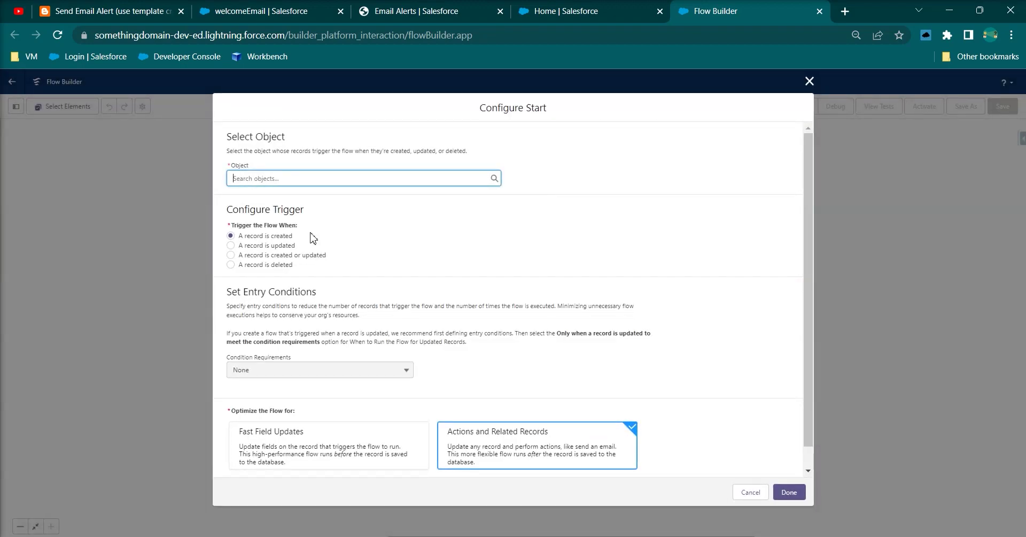
Set Account as the flow's triggering object, keep the trigger on record creation and finish the start configuration.
scroll(361, 347, "down", 1)
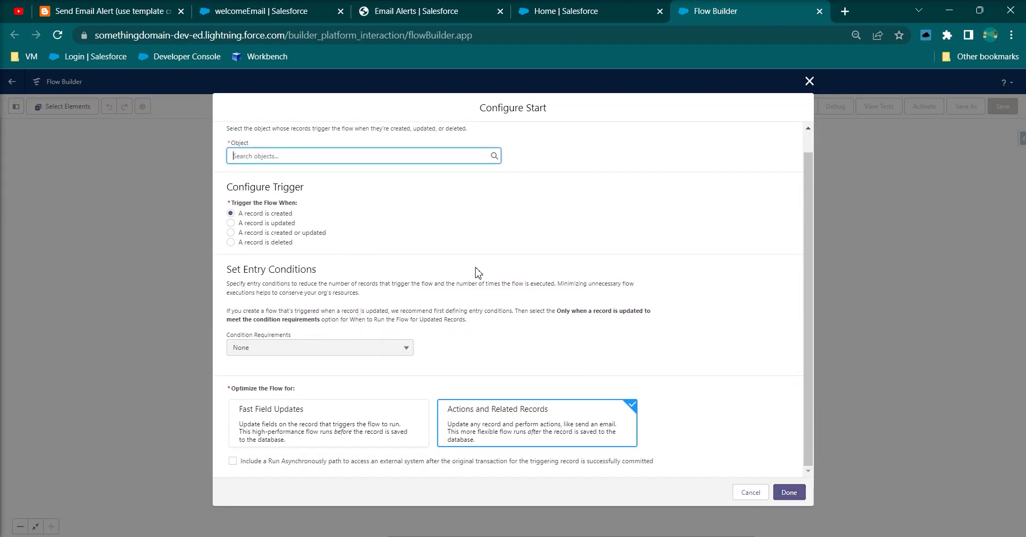
left_click(795, 491)
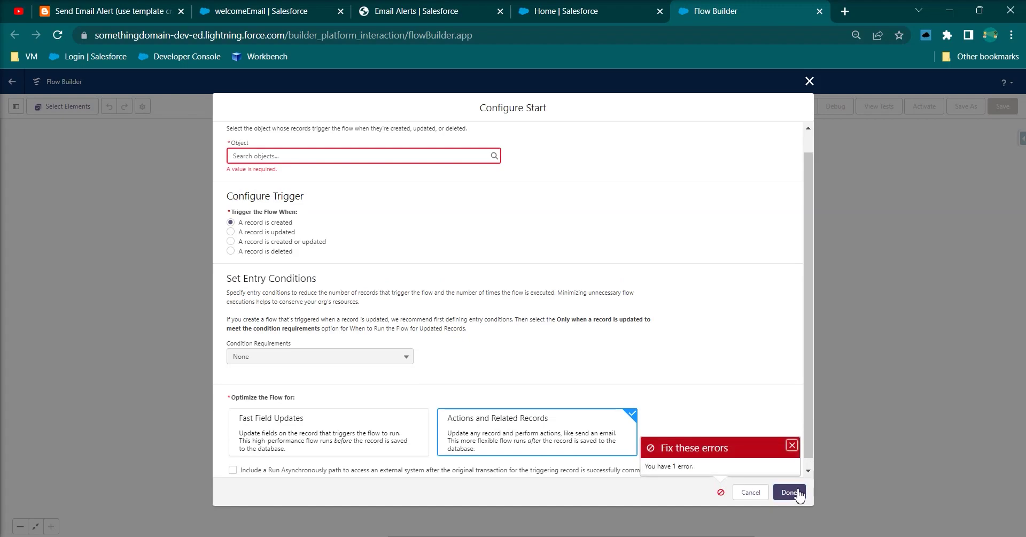
left_click(343, 155)
type("acc")
left_click(333, 174)
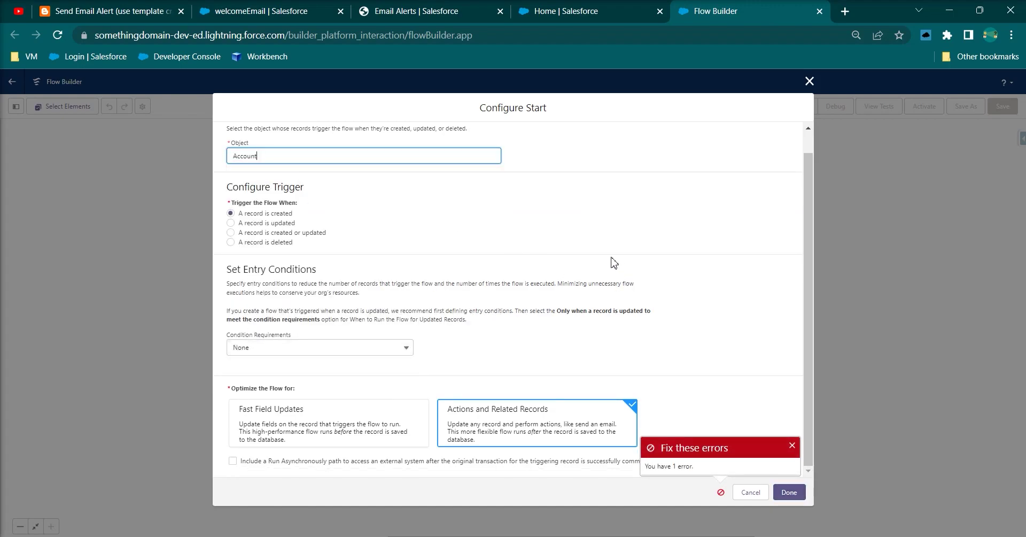
left_click(788, 491)
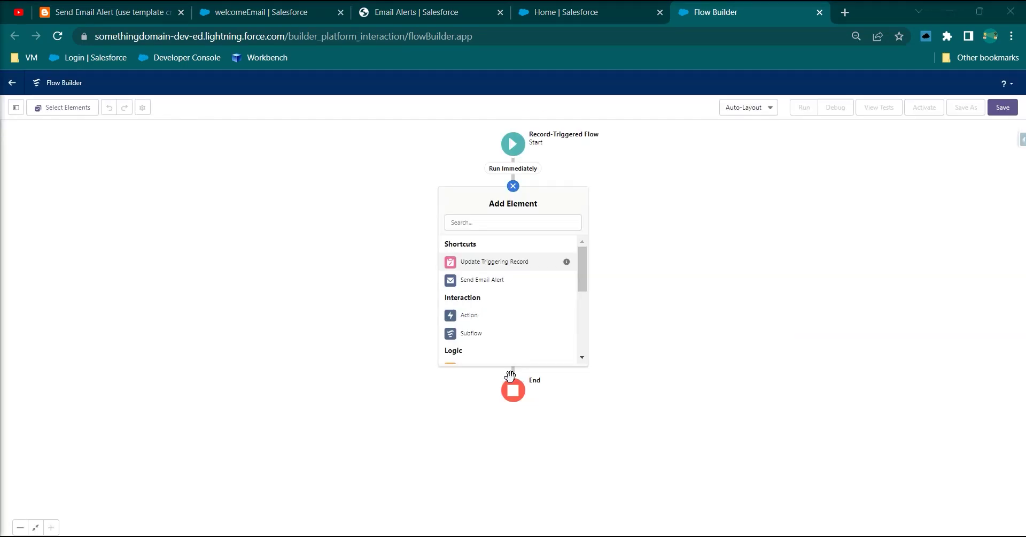
Add a Send Email Alert element to the flow's Run Immediately path and choose welcomeEmailAlert as its action.
left_click(646, 305)
left_click(513, 186)
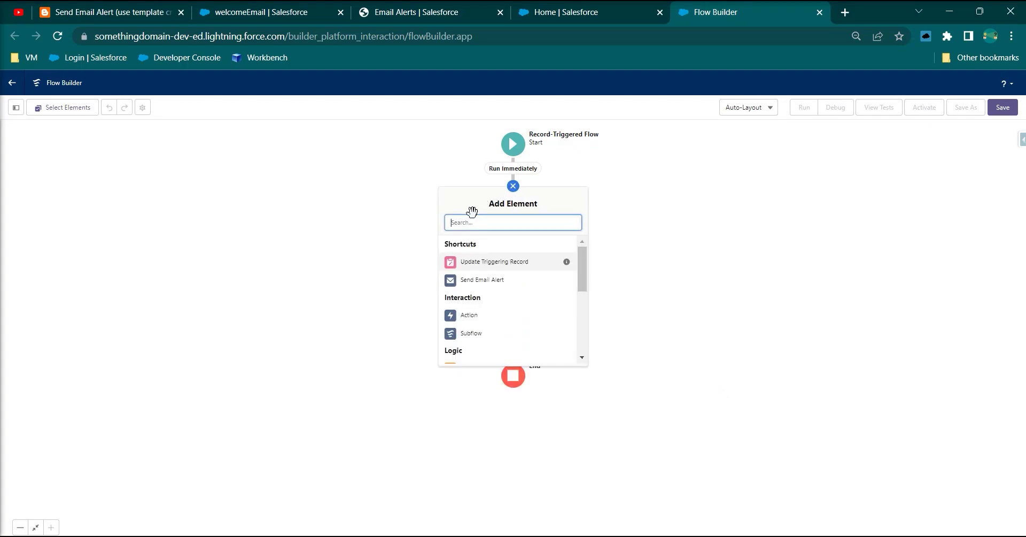
left_click(473, 287)
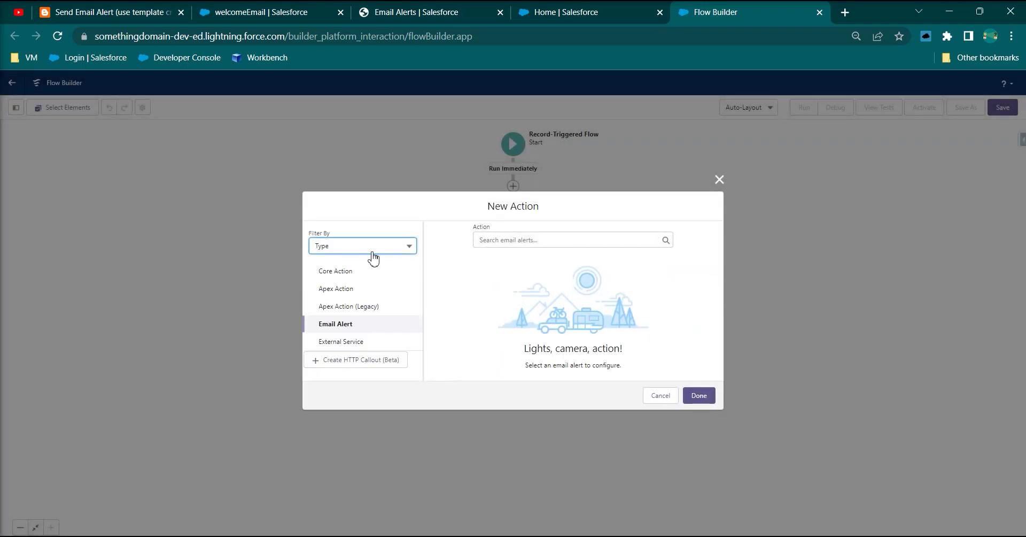
left_click(518, 240)
type("wel")
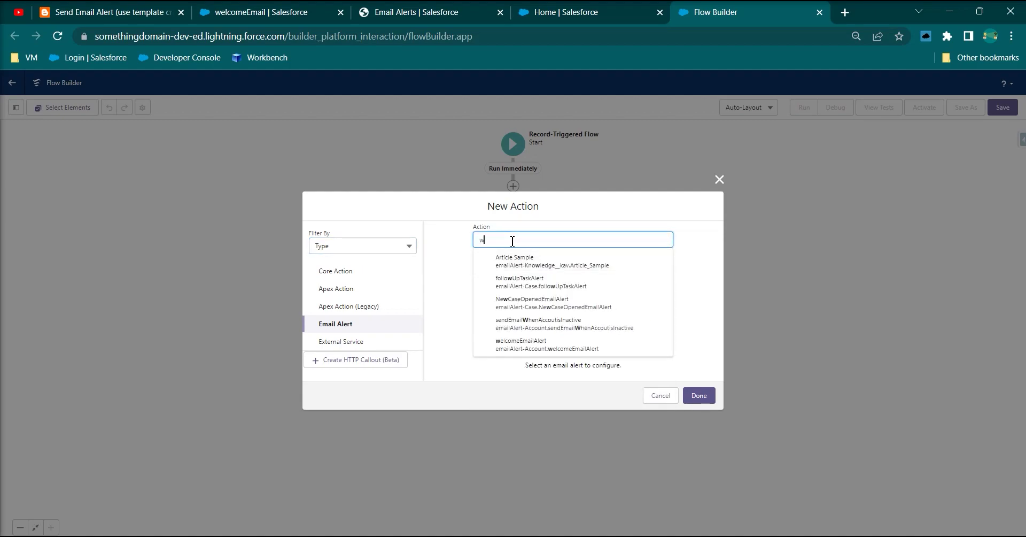
left_click(515, 256)
Label the email alert action welcomeEmailAccountCreation, set its Record ID to {!$Record.Id} and finish the action.
left_click(483, 284)
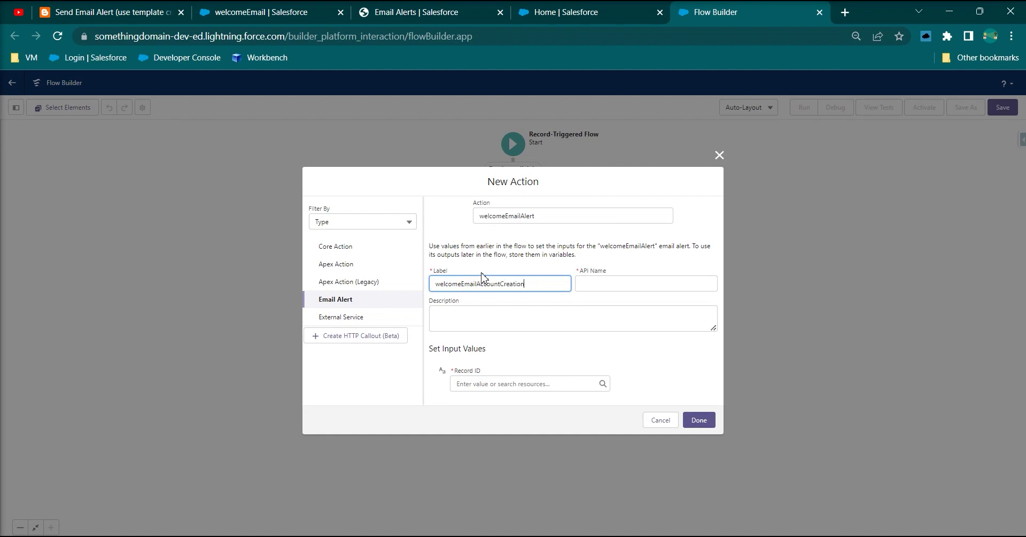
left_click(491, 380)
type("rec")
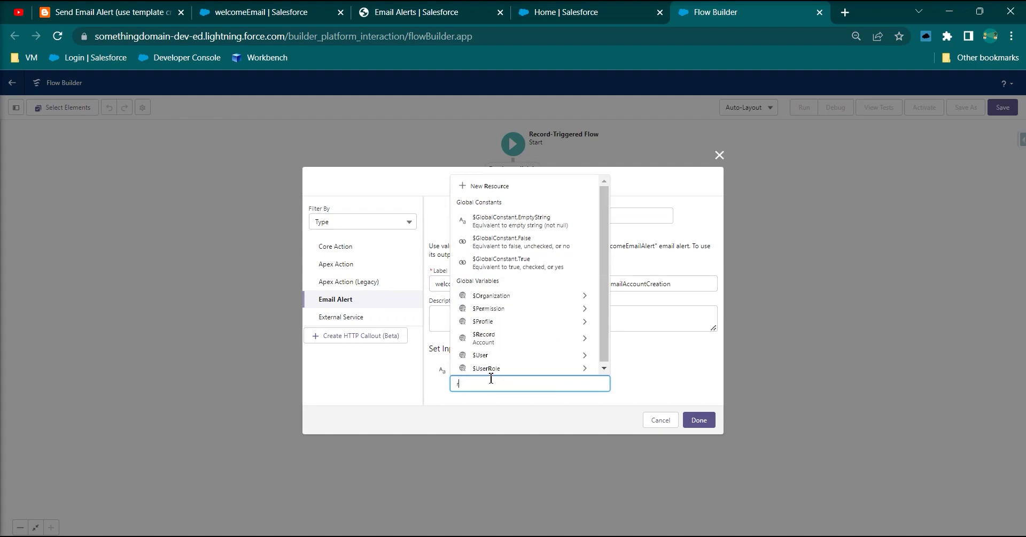
left_click(494, 366)
type("id")
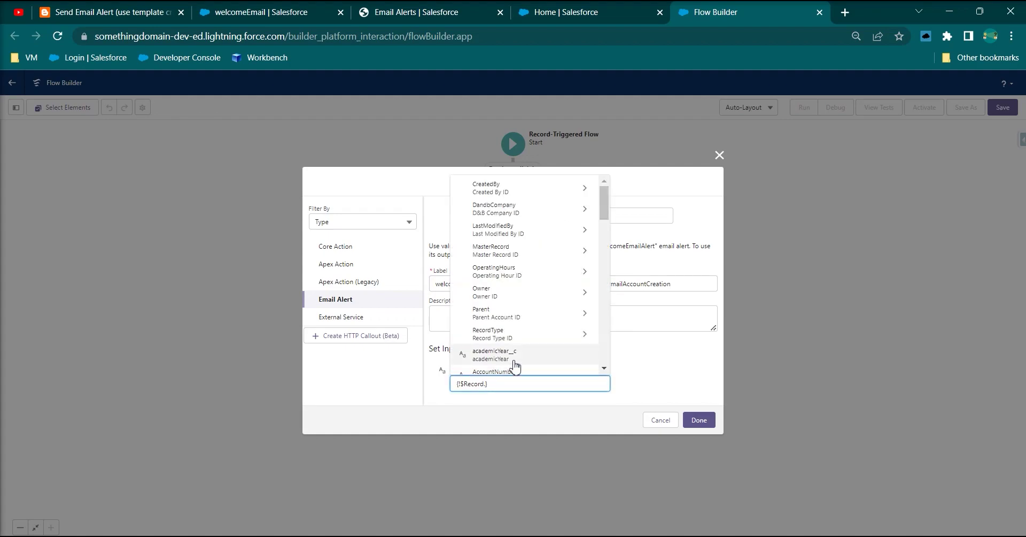
scroll(513, 344, "down", 3)
left_click(513, 304)
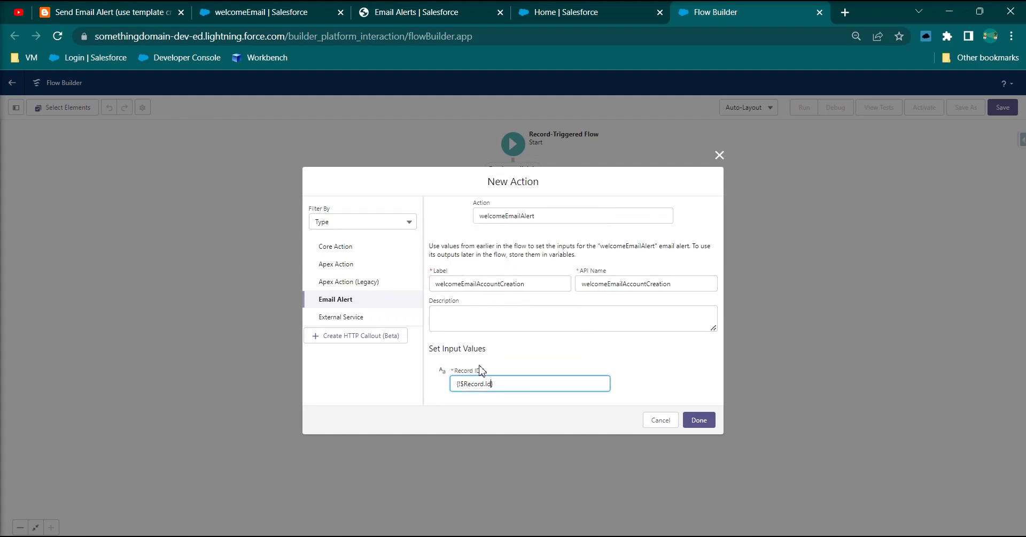
left_click(582, 373)
key("ctrl+plus")
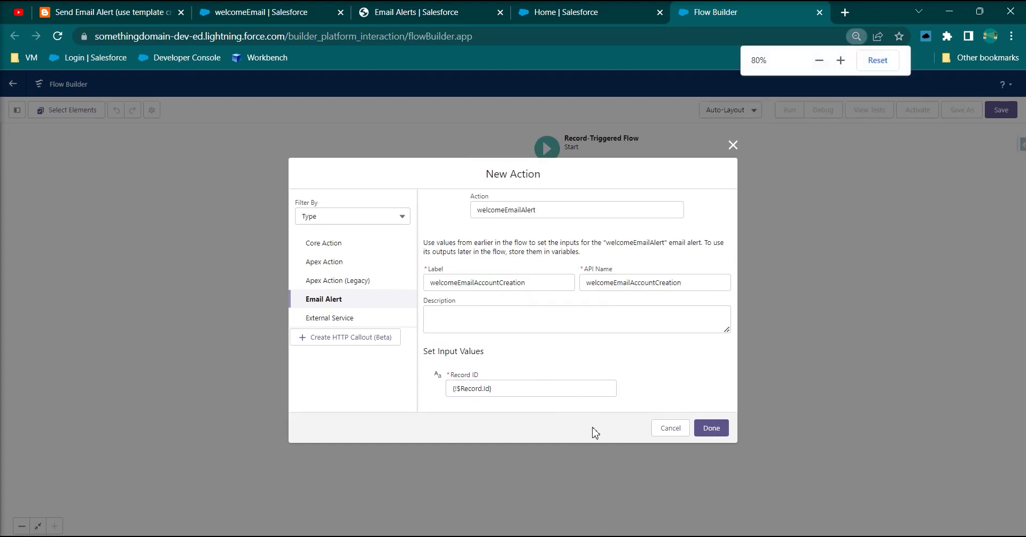
left_click(716, 430)
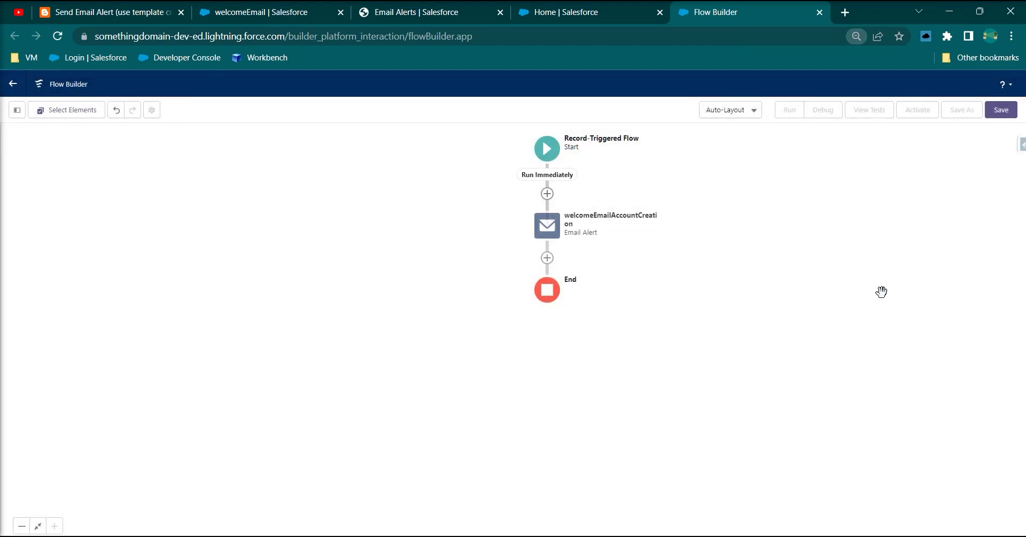
Save the flow with the blog post's title, "Send Email Alert (use template created using builder) when new Account Created #inSalesforce", as its label and activate it.
left_click(1001, 110)
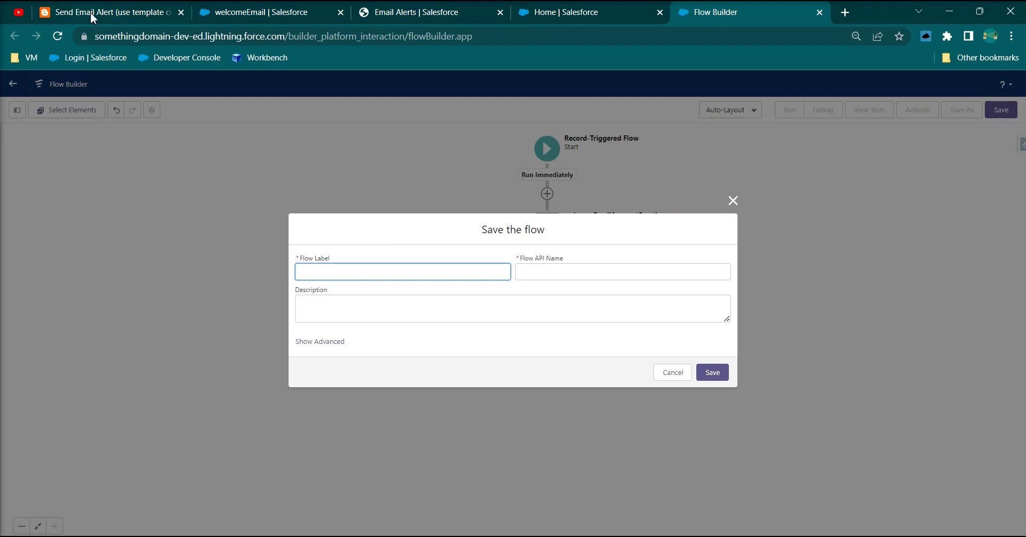
left_click(92, 16)
scroll(221, 155, "up", 10)
left_click_drag(403, 177, 90, 159)
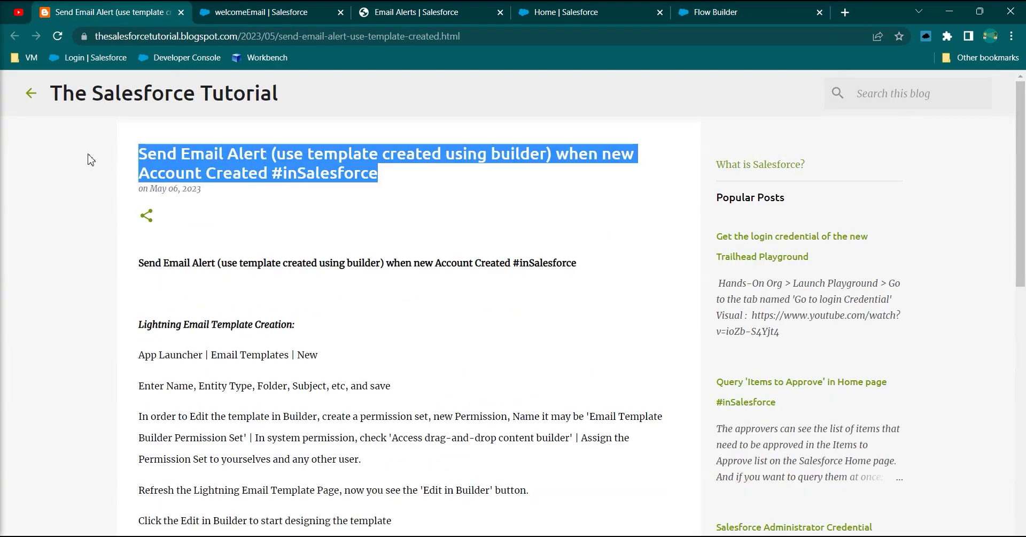
left_click(741, 17)
key("ctrl+v")
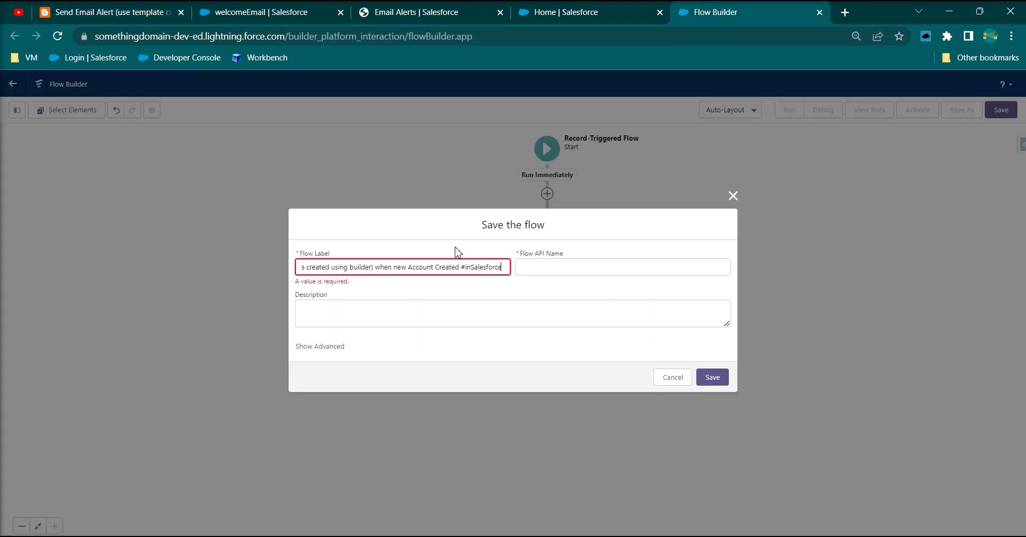
left_click(703, 411)
left_click(713, 373)
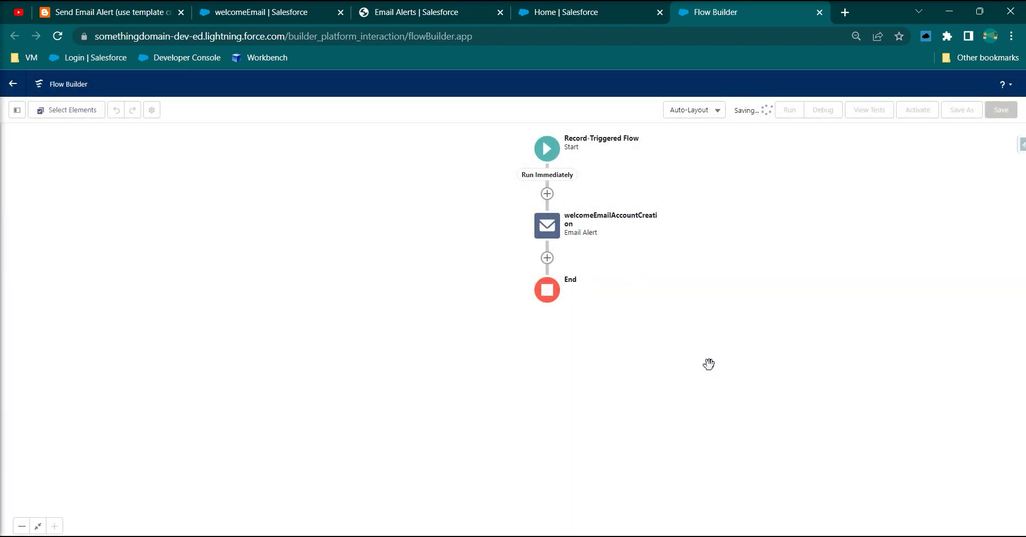
left_click(908, 111)
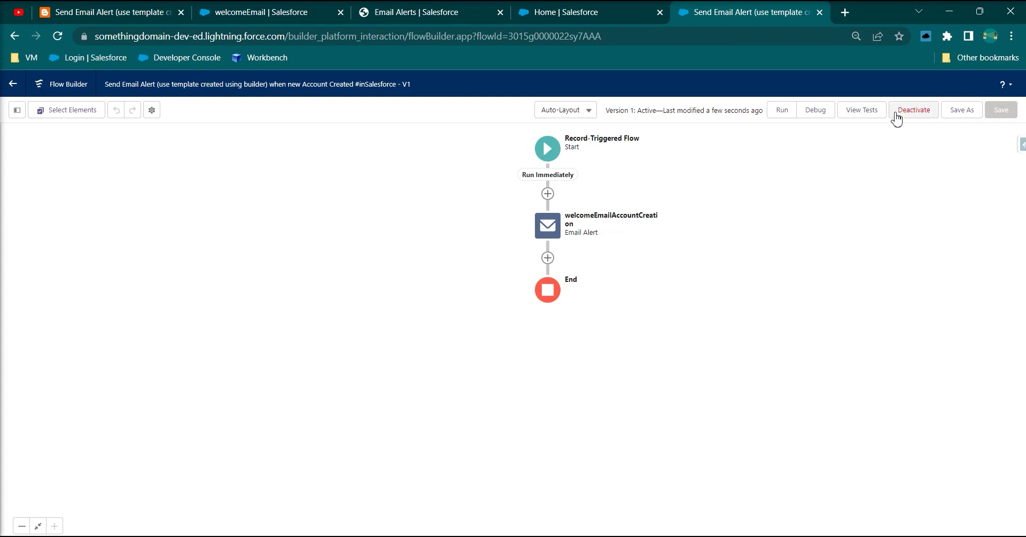
Debug the flow with the Express Logistics and Transport Update account and examine the start conditions, email alert and rollback details.
left_click(816, 110)
left_click(398, 392)
left_click(423, 410)
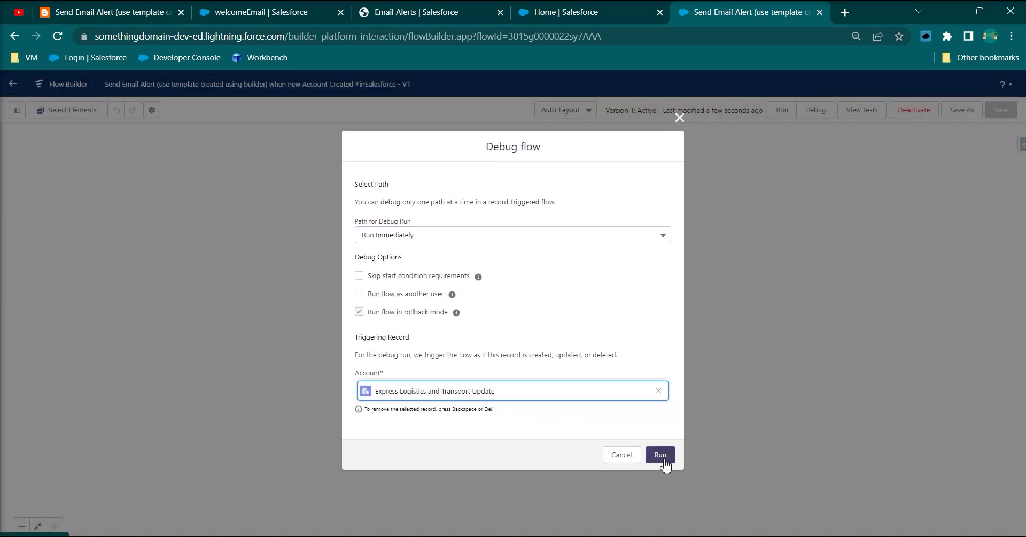
left_click(662, 456)
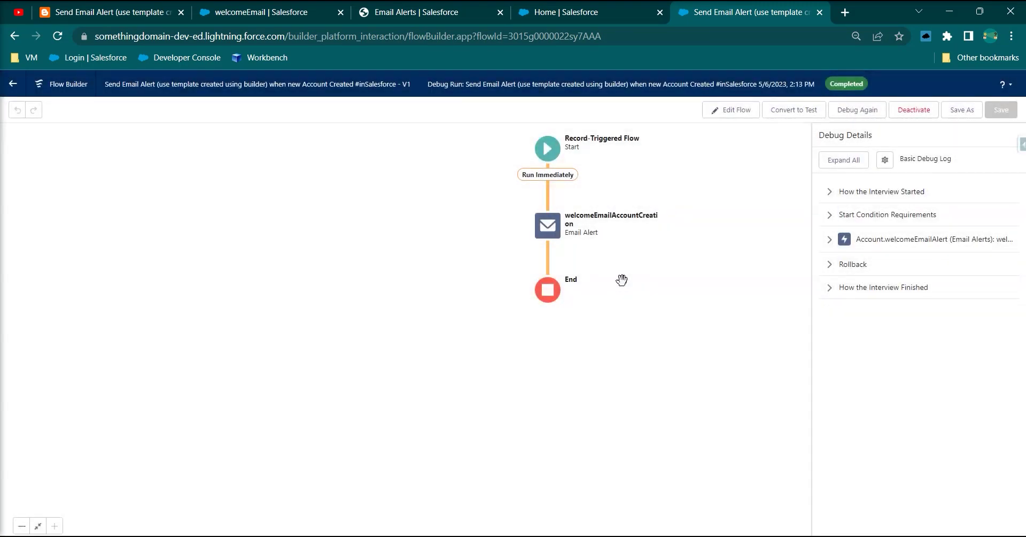
left_click(880, 215)
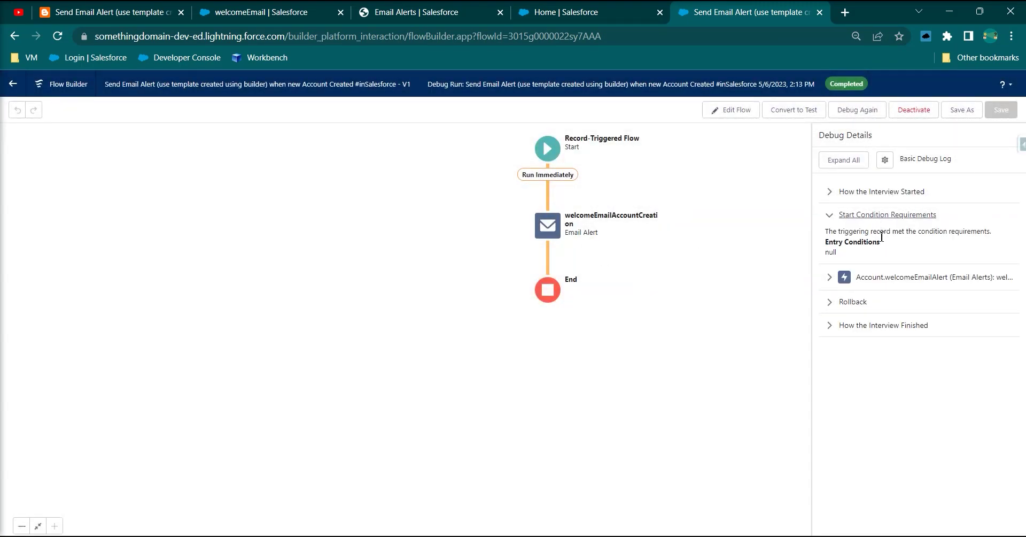
left_click(888, 278)
left_click(877, 356)
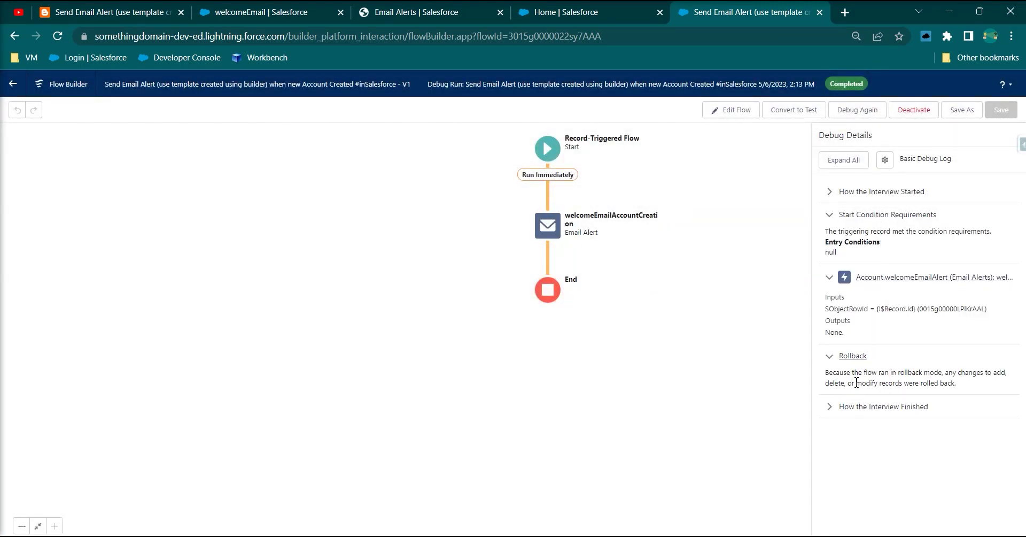
Go to the Accounts list and start a new account with the Sales record type.
left_click(406, 16)
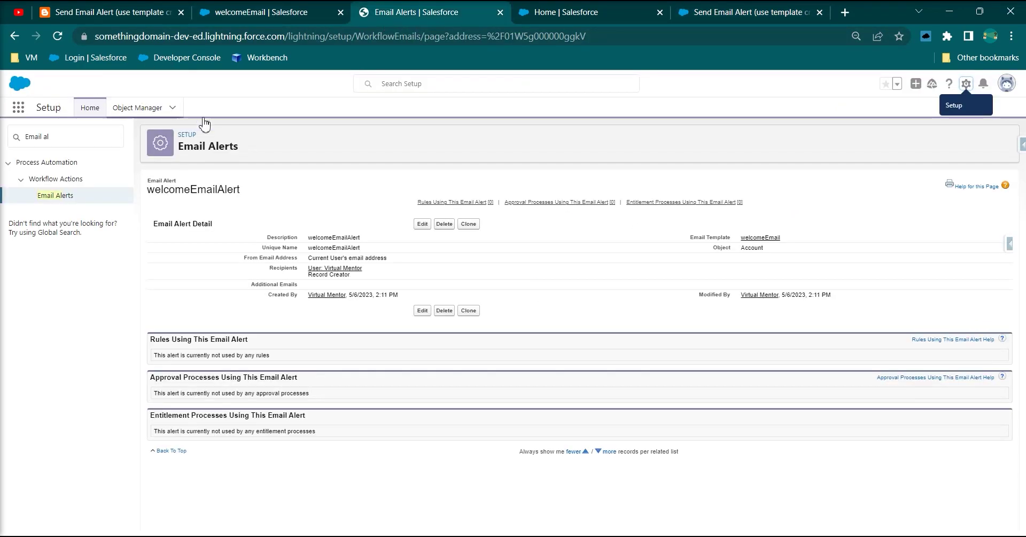
left_click(20, 107)
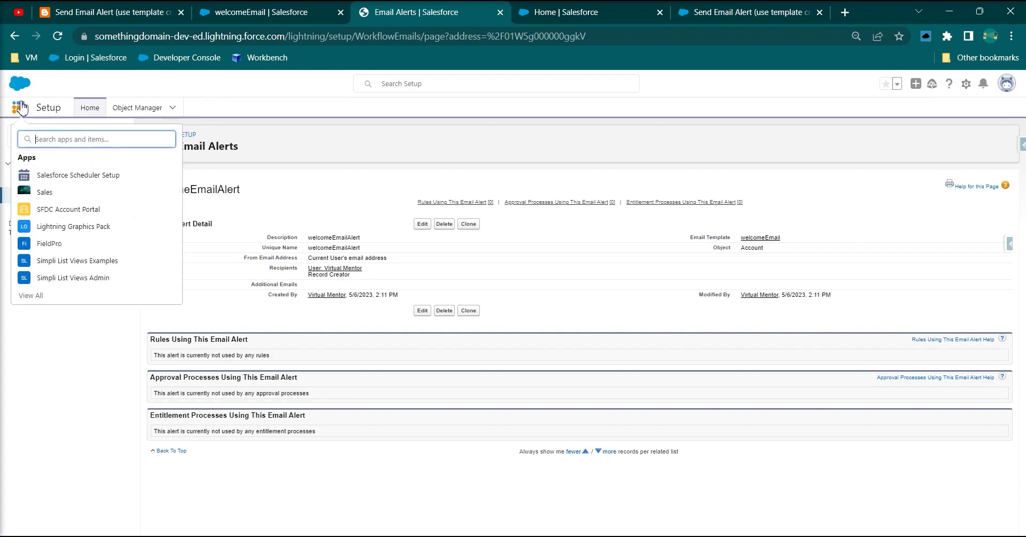
type("acc")
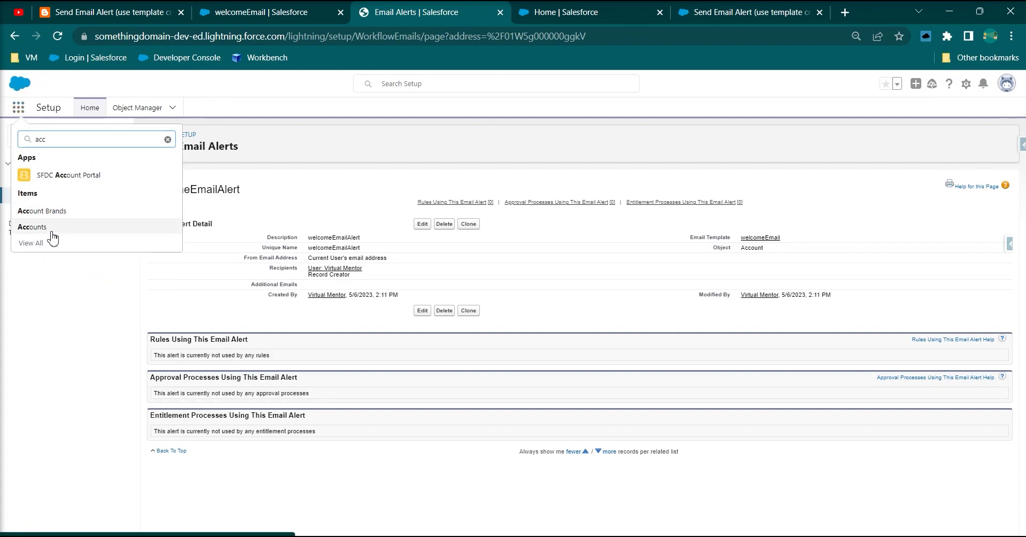
left_click(52, 232)
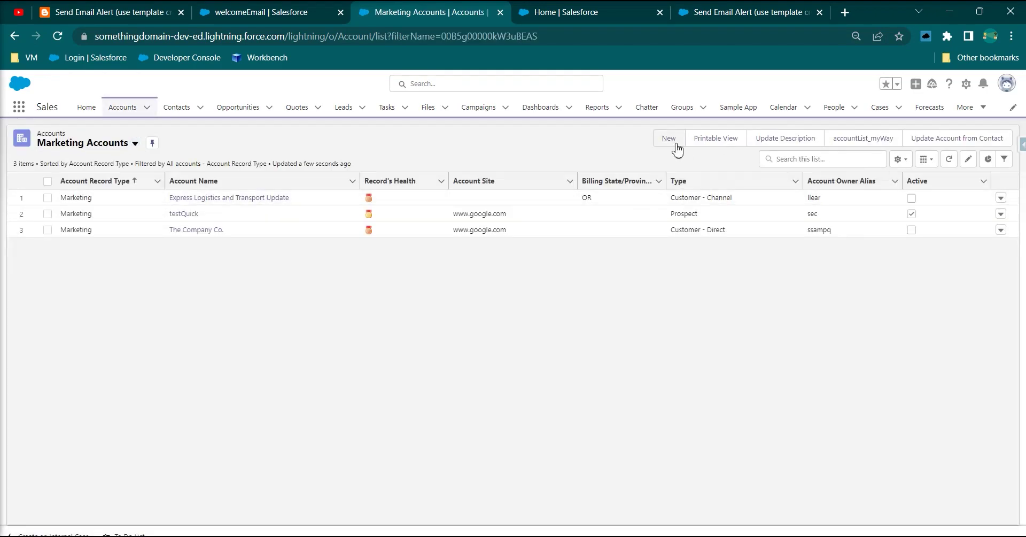
left_click(669, 140)
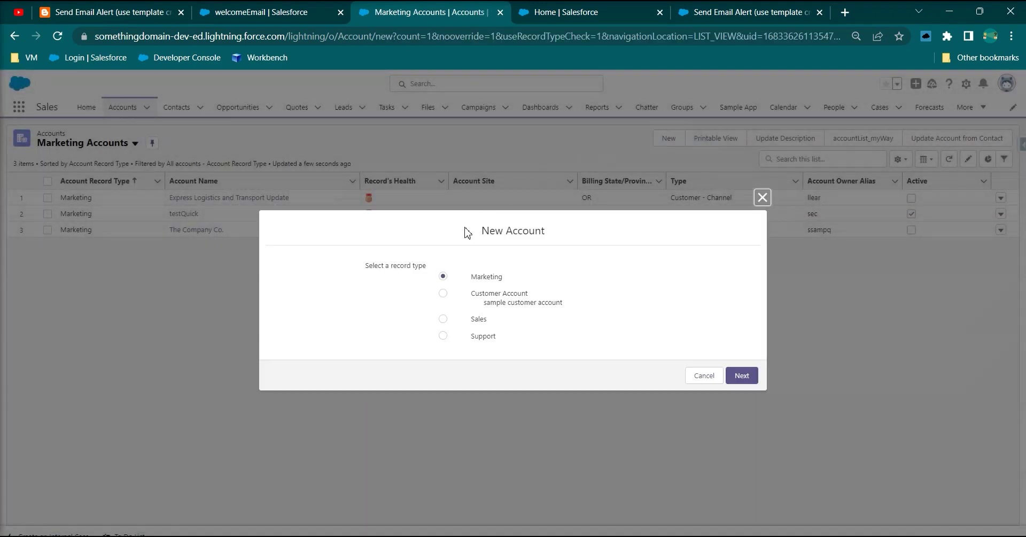
left_click(443, 319)
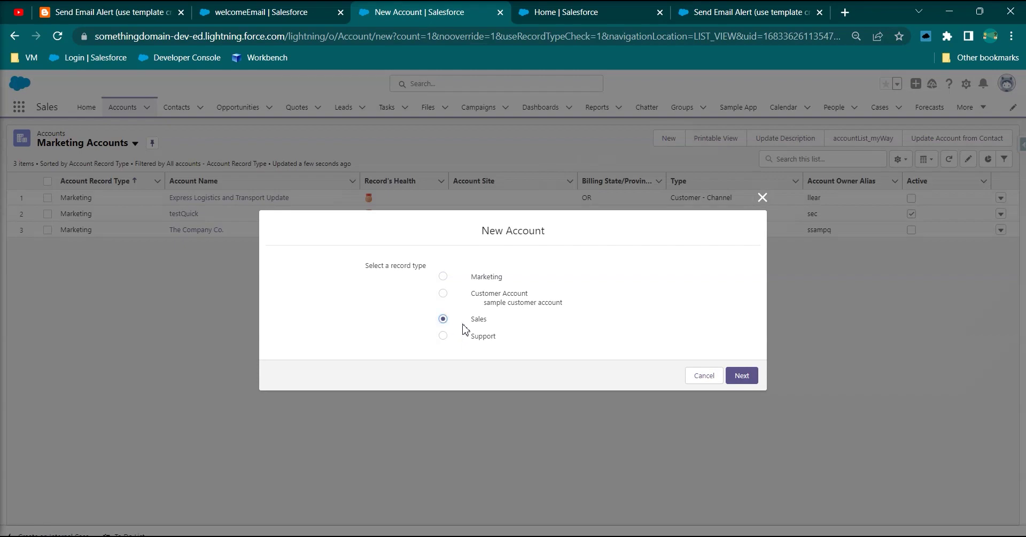
left_click(742, 376)
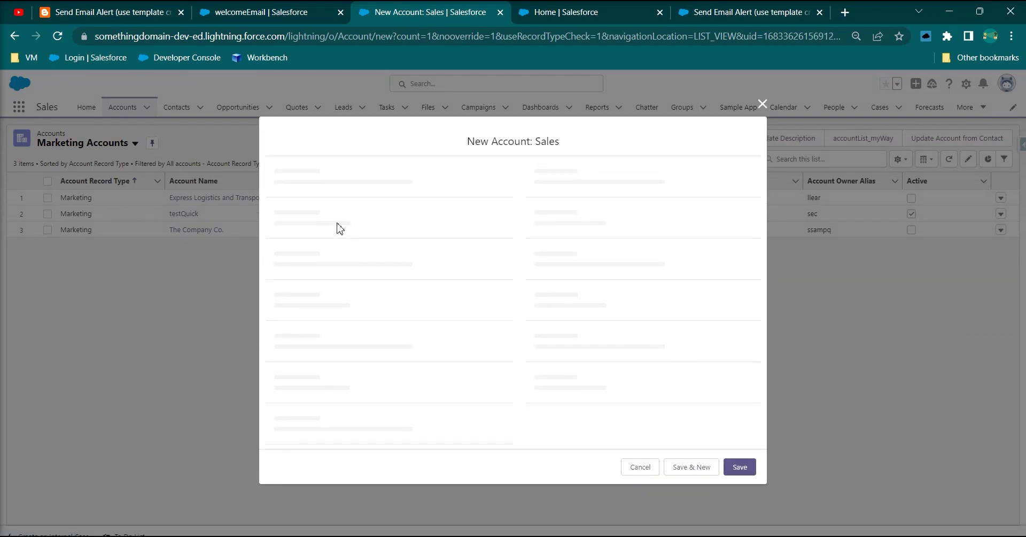
Enter sample as the new account's name and try to save the record.
left_click(385, 188)
type("sample")
left_click(740, 487)
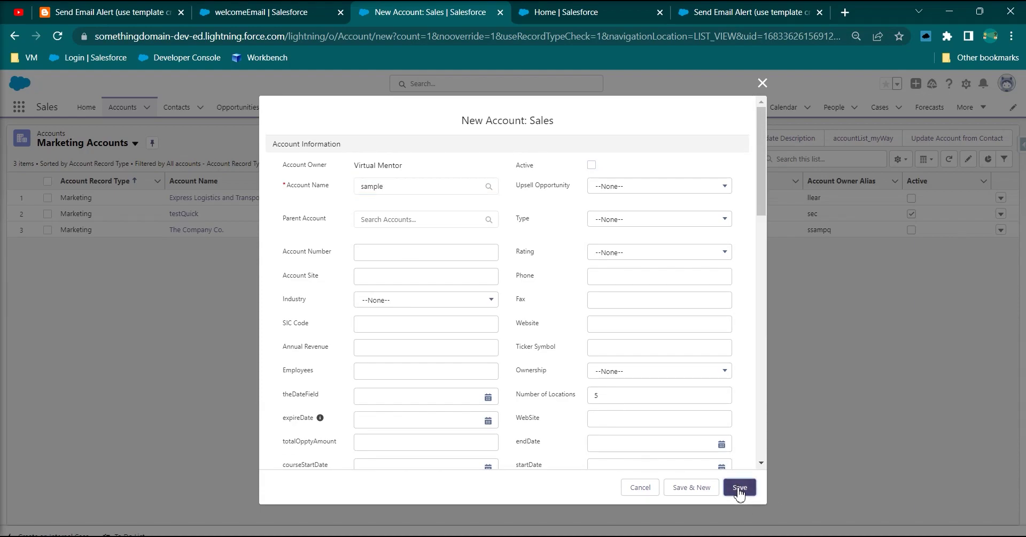
Complete the required SLA fields with expiration date 5/26/2023 and SLA Gold, and save the account.
scroll(498, 329, "down", 5)
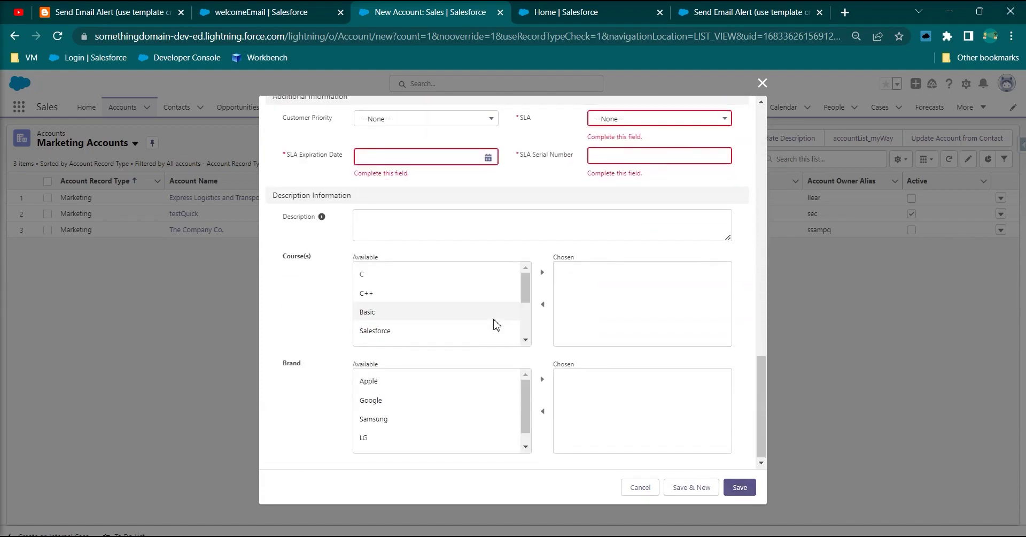
left_click(472, 276)
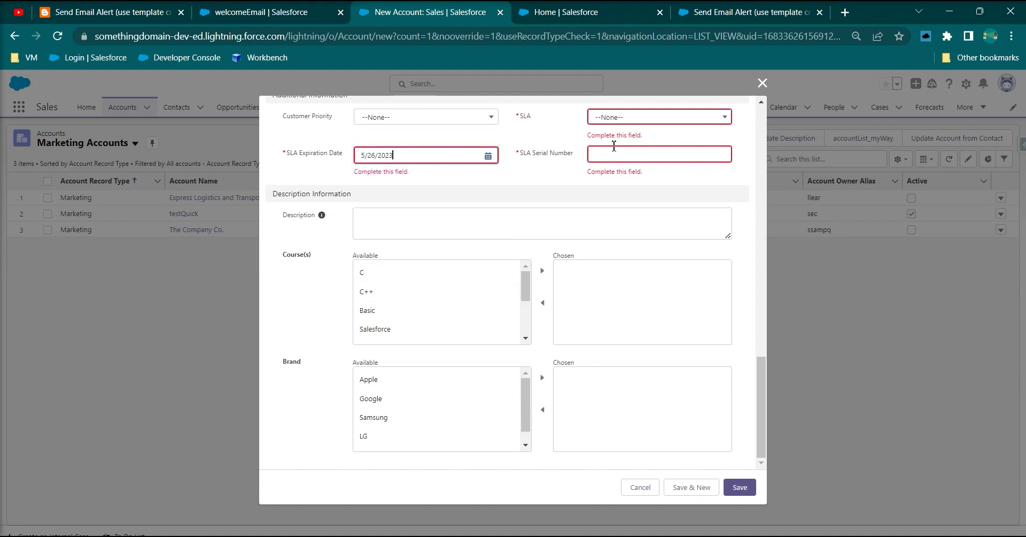
left_click(622, 122)
left_click(617, 160)
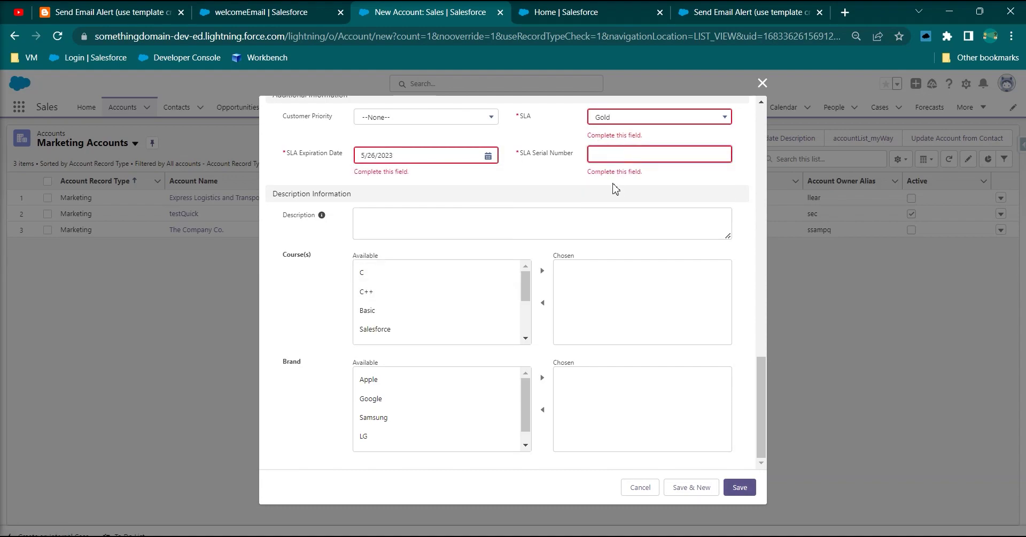
left_click(747, 489)
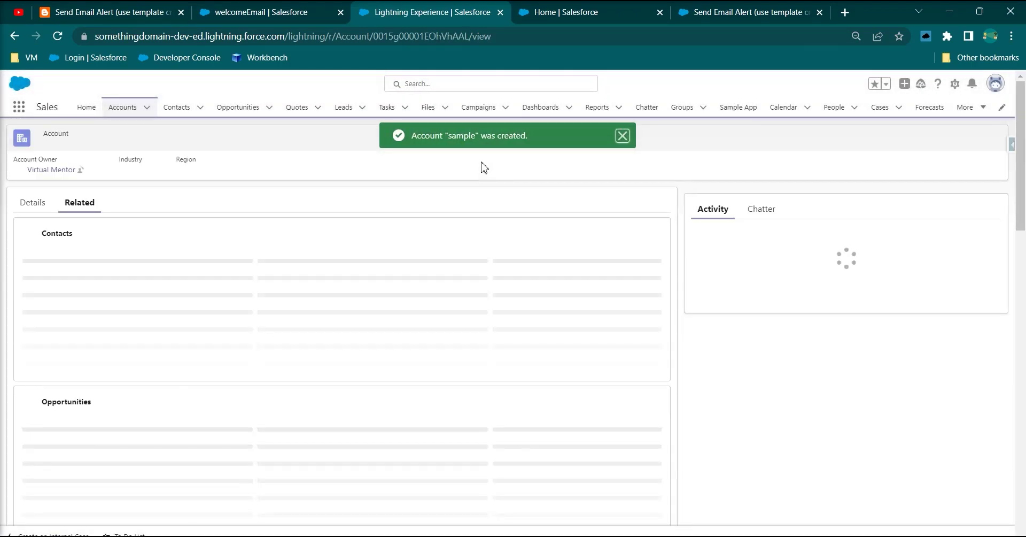
Review the sample account's details and switch to Gmail to examine the Account Created! email's subject and merged account name.
left_click(33, 202)
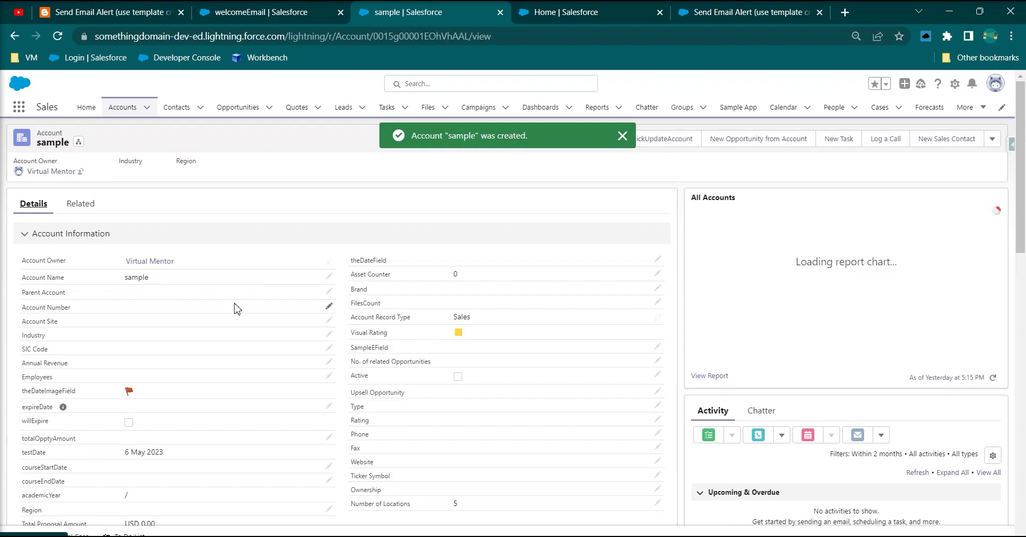
scroll(237, 309, "down", 5)
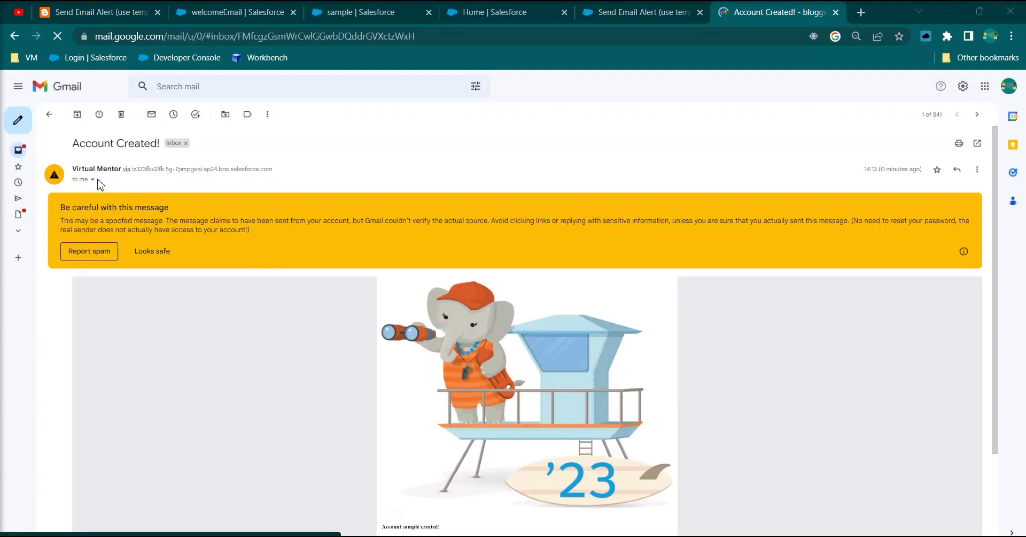
left_click_drag(96, 146, 160, 146)
scroll(246, 268, "down", 2)
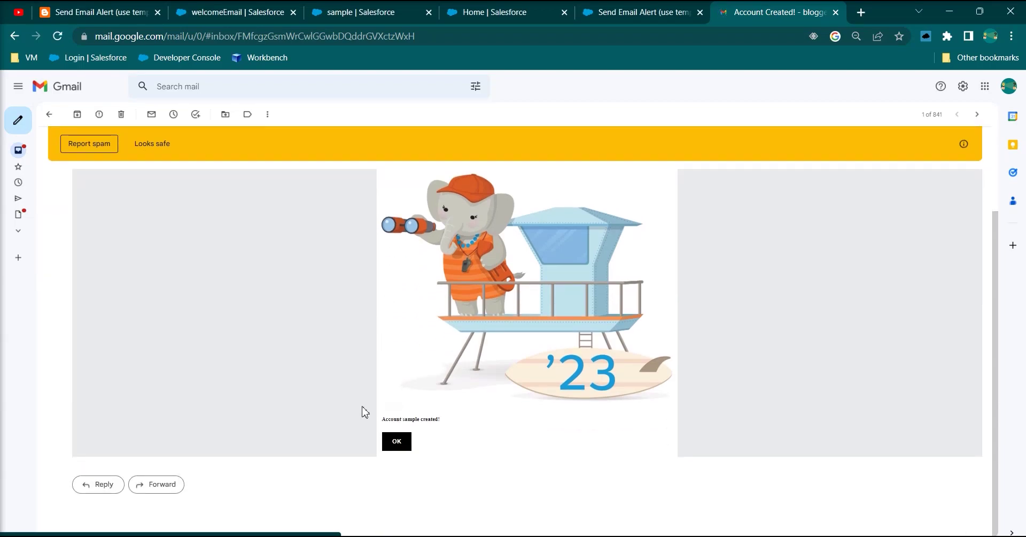
left_click_drag(397, 420, 432, 421)
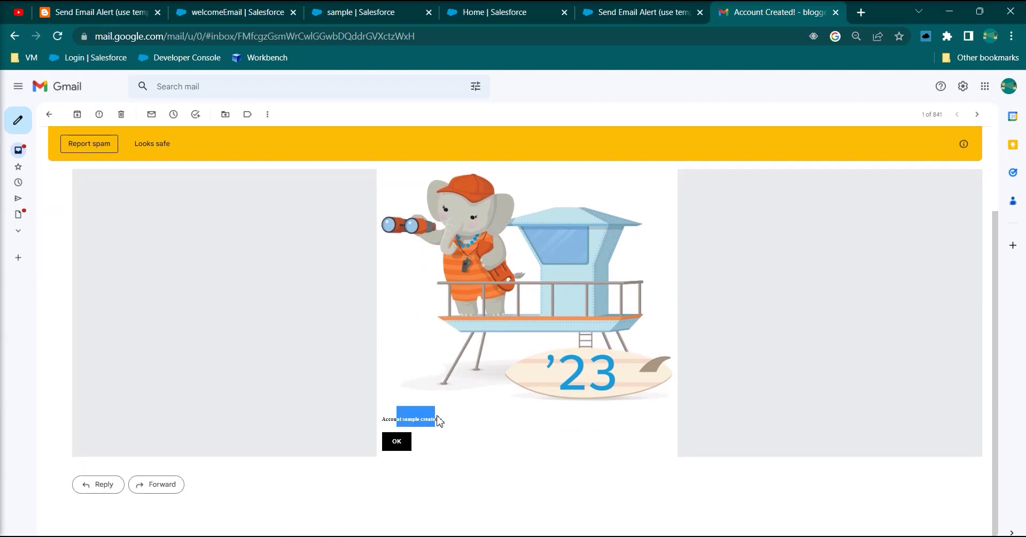
key("ctrl+plus")
left_click(452, 475)
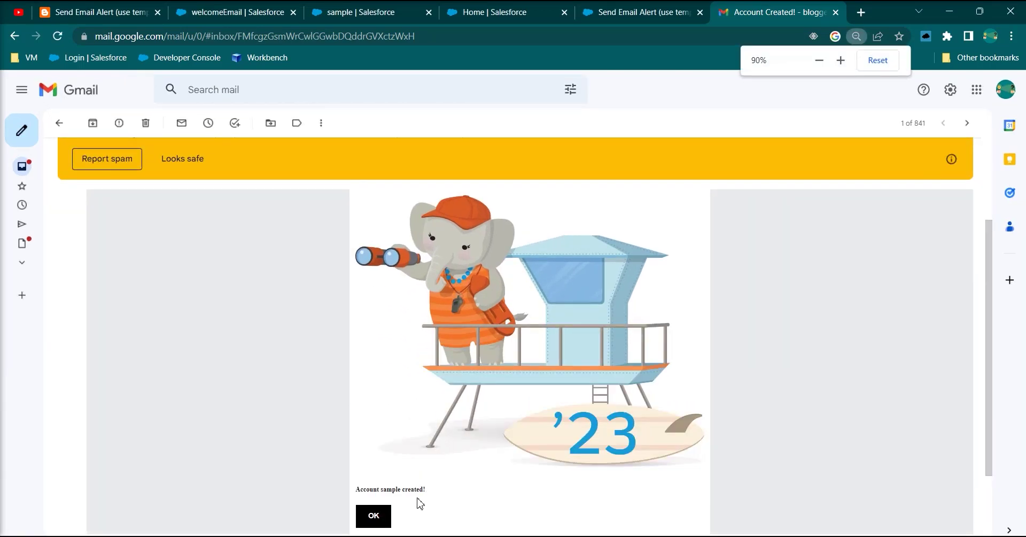
double_click(389, 488)
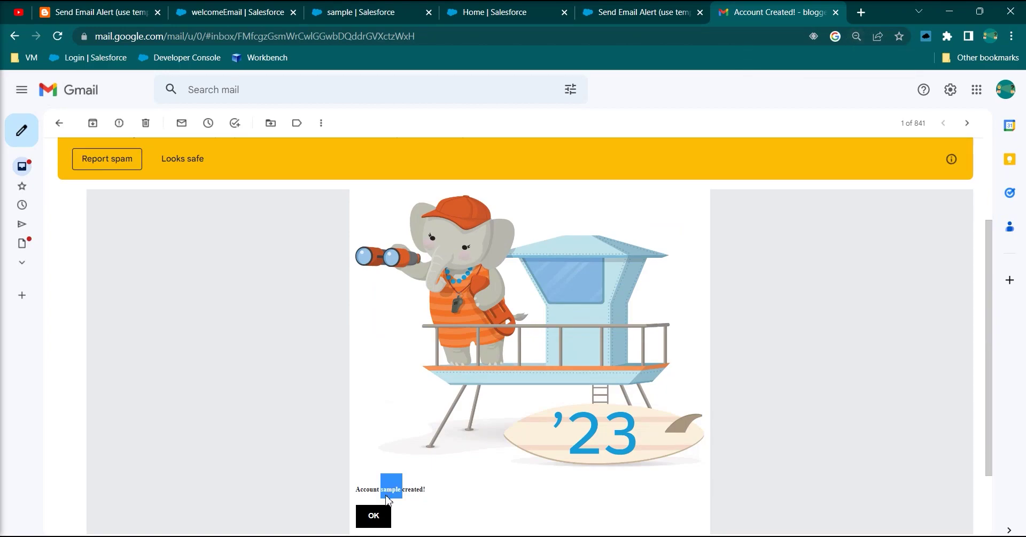
Look back at the flow's debug run and the sample account record in Salesforce.
left_click(622, 19)
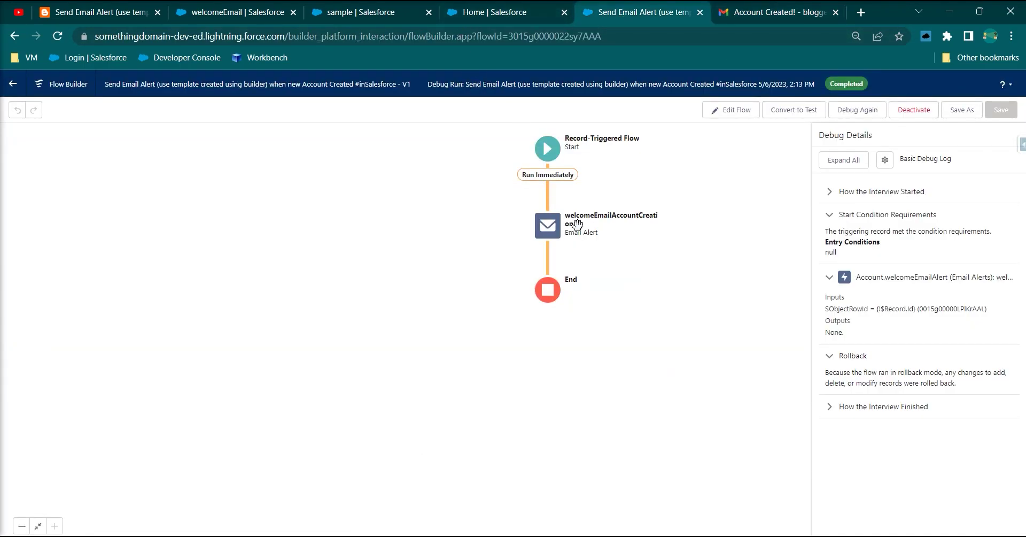
left_click(464, 14)
left_click(362, 17)
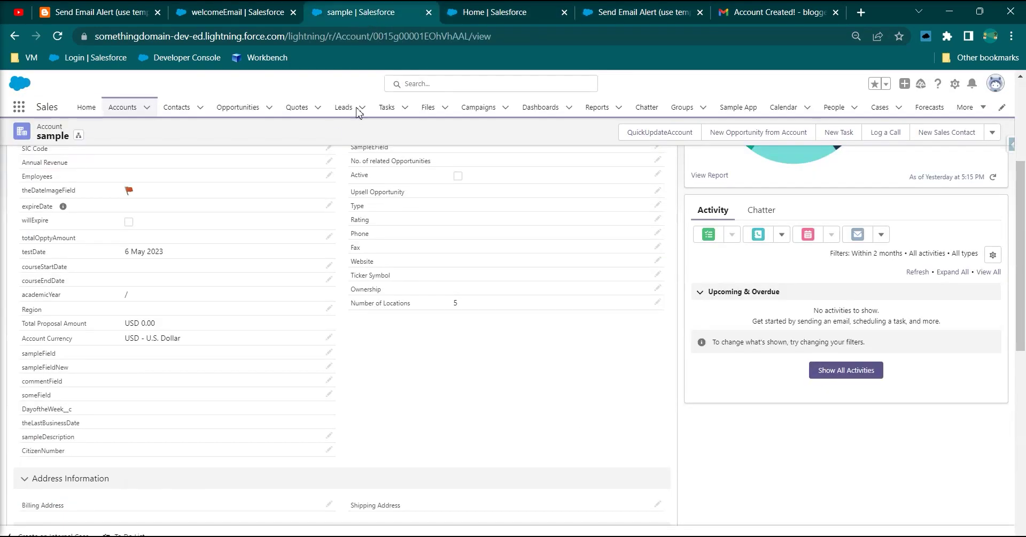
Return to the Account Created! email in Gmail, follow its OK link and check the address of the page it opens.
left_click(779, 13)
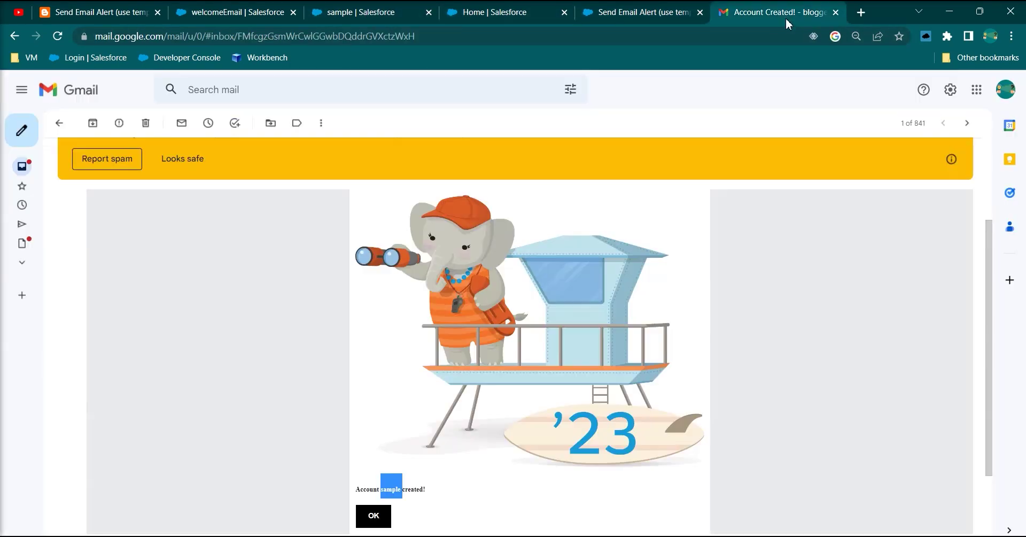
scroll(383, 449, "down", 2)
left_click(382, 426)
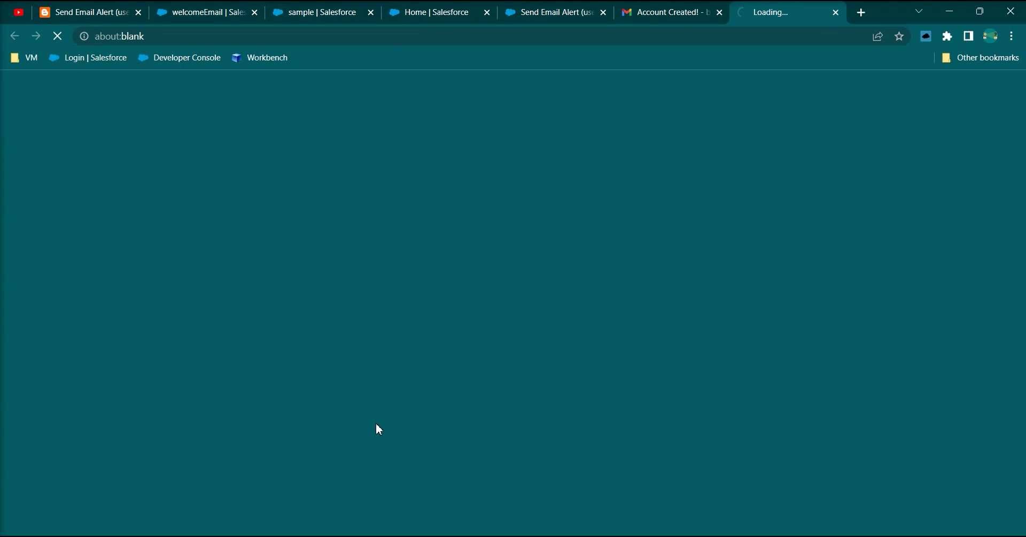
left_click_drag(128, 36, 409, 41)
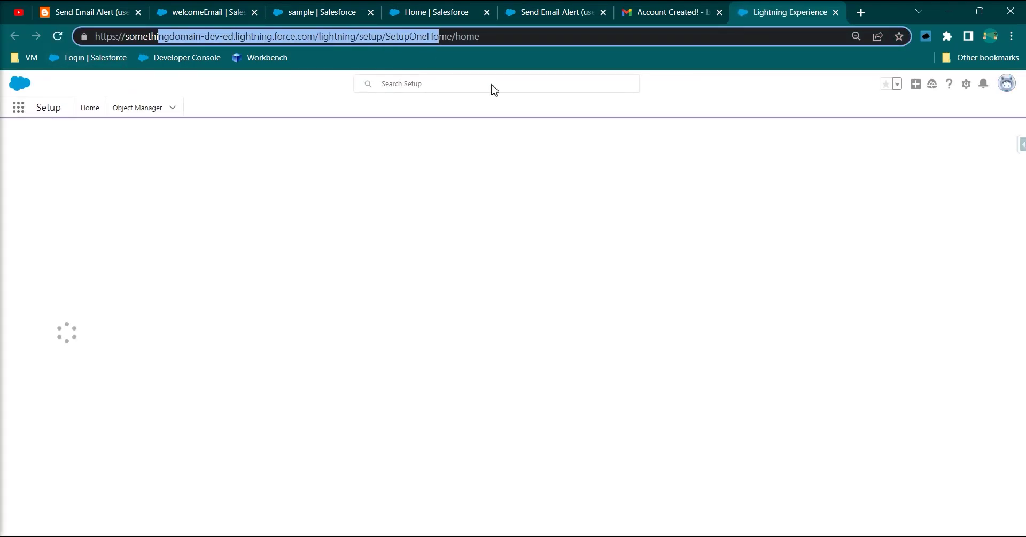